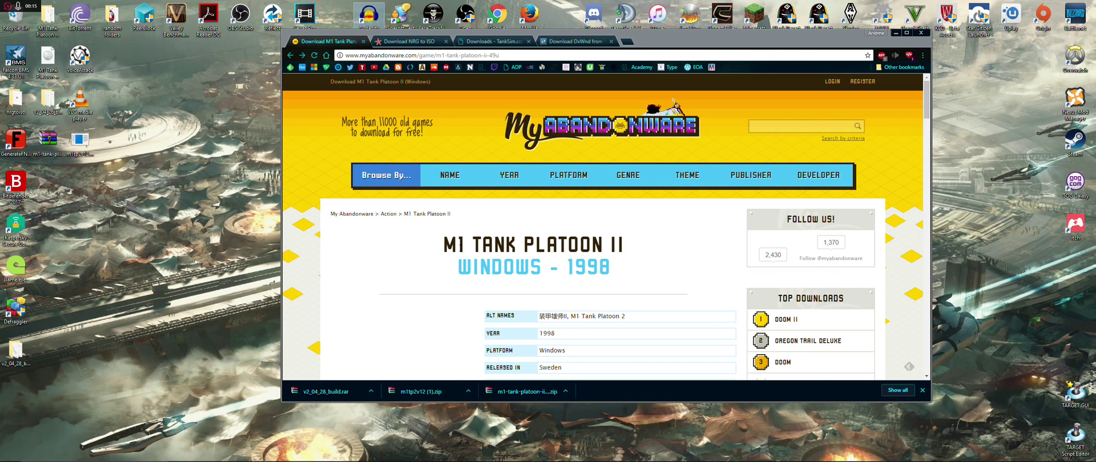
Go to the download section of the M1 Tank Platoon II page on My Abandonware
{"action": "scroll", "coordinate": [434, 180], "scroll_direction": "down", "scroll_amount": 2}
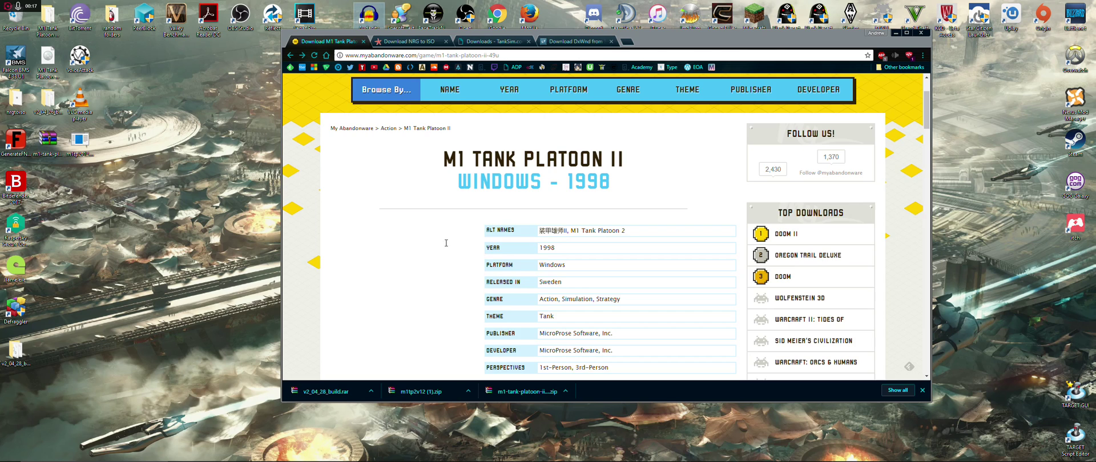
{"action": "scroll", "coordinate": [421, 182], "scroll_direction": "up", "scroll_amount": 2}
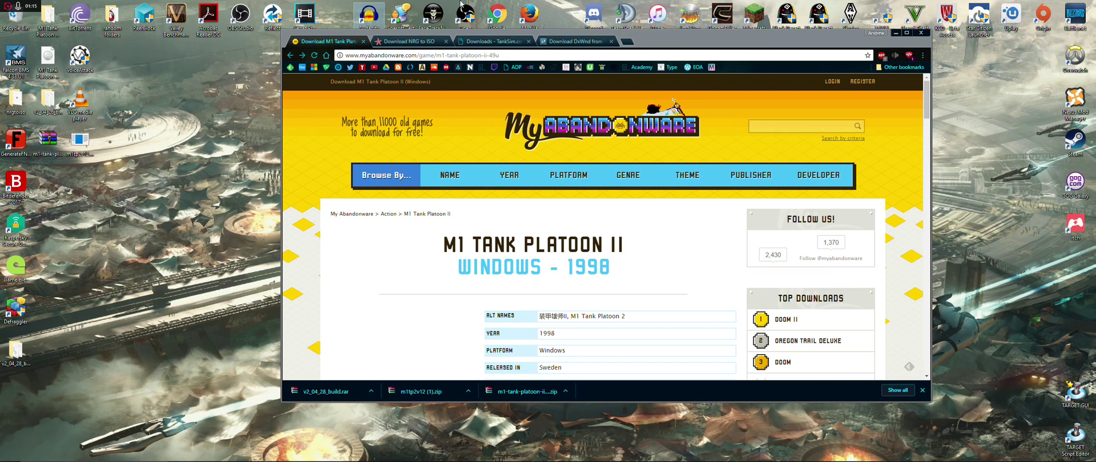
{"action": "scroll", "coordinate": [672, 222], "scroll_direction": "down", "scroll_amount": 2}
{"action": "scroll", "coordinate": [601, 207], "scroll_direction": "down", "scroll_amount": 4}
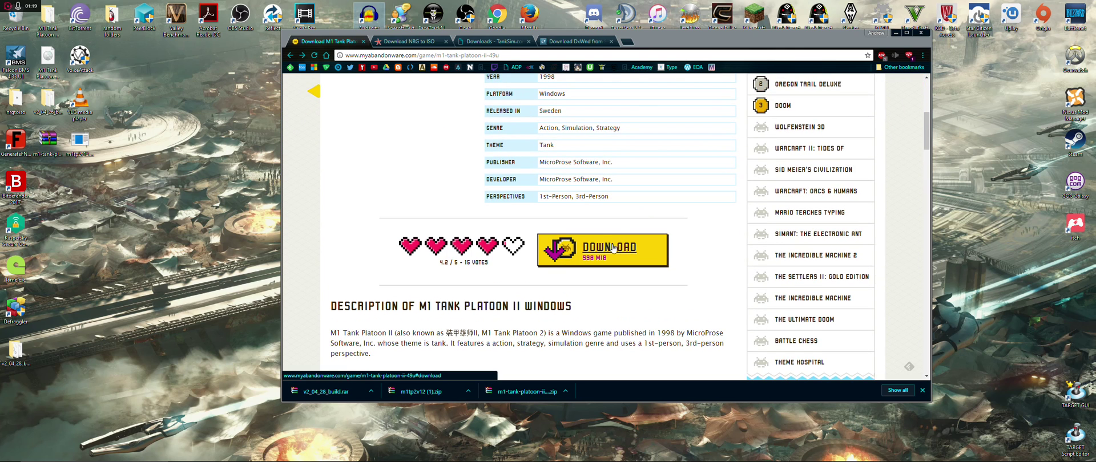
{"action": "left_click", "coordinate": [613, 248]}
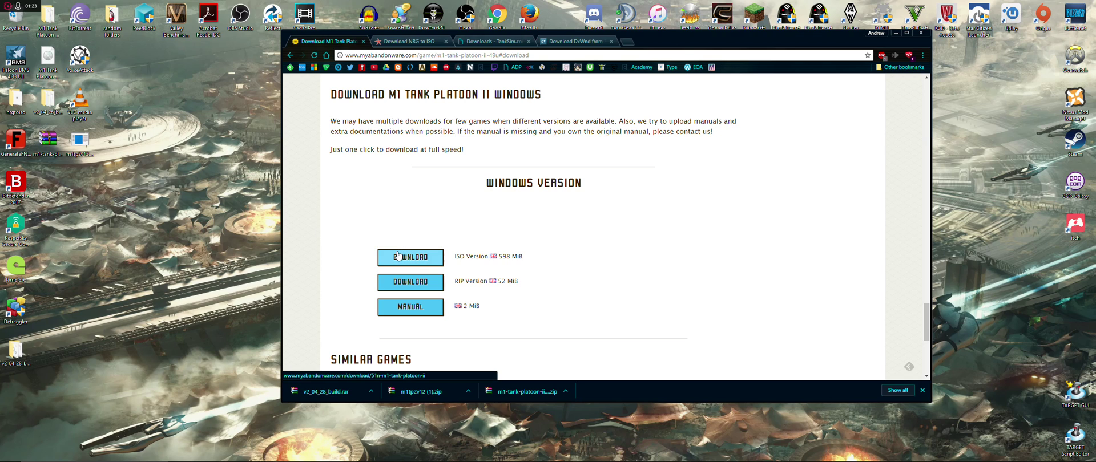
Open the downloaded M1 Tank Platoon II archive and select M1Platoon2.nrg in its M1 Tank Platoon 2 - ISO folder
{"action": "left_click", "coordinate": [518, 392]}
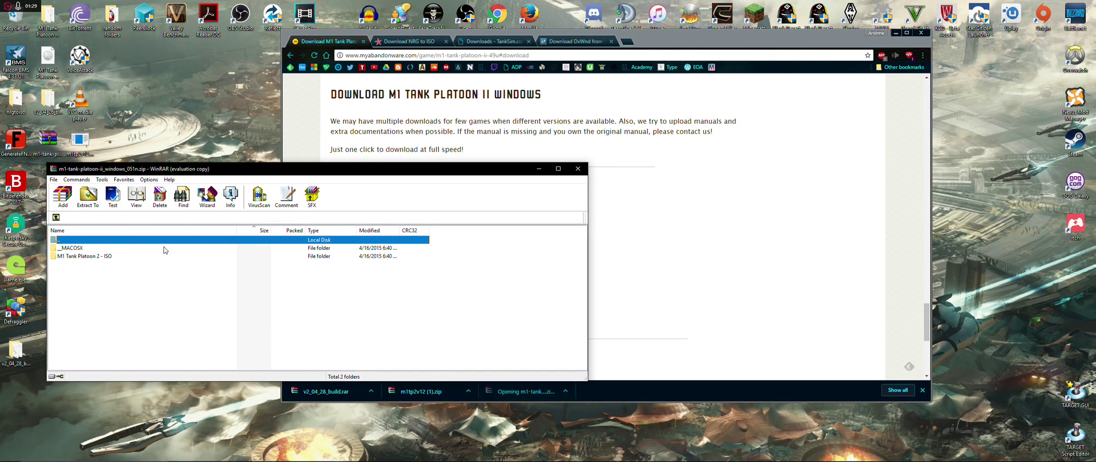
{"action": "left_click", "coordinate": [371, 285]}
{"action": "left_click", "coordinate": [89, 258]}
{"action": "double_click", "coordinate": [90, 258]}
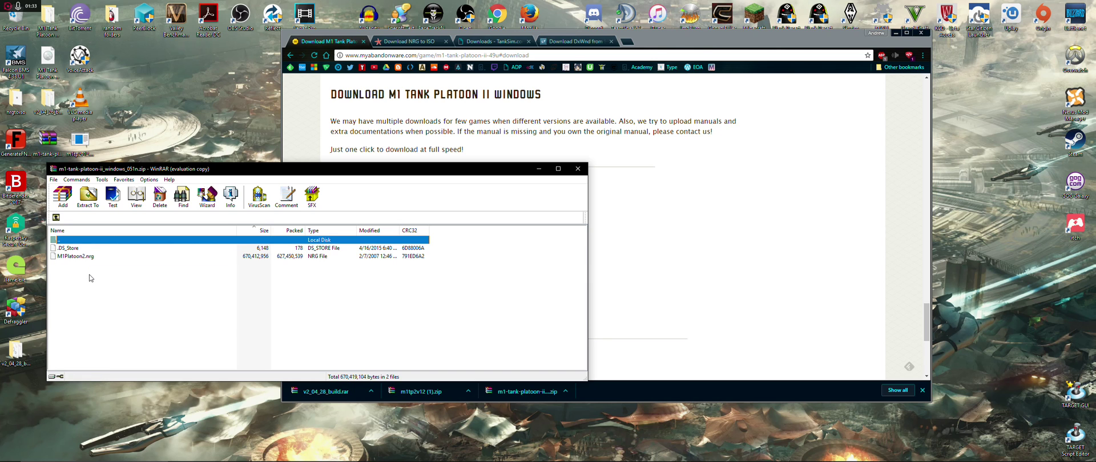
{"action": "left_click_drag", "start_coordinate": [260, 172], "coordinate": [568, 106]}
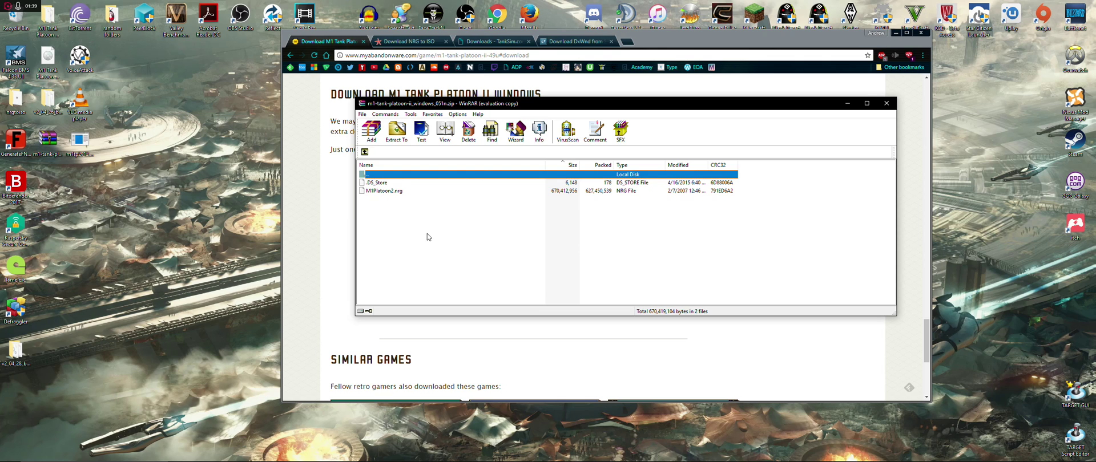
{"action": "left_click", "coordinate": [378, 198]}
{"action": "left_click", "coordinate": [388, 194]}
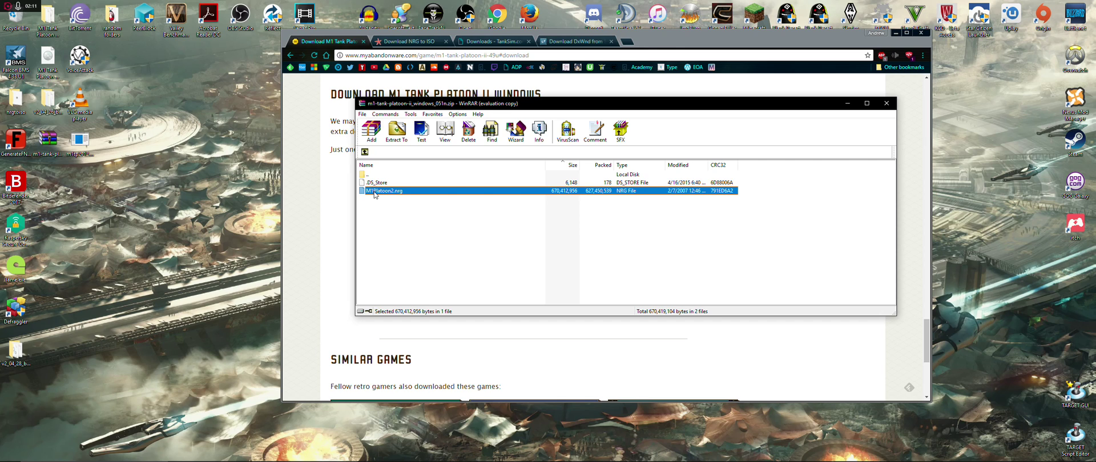
Return to the nrgtoiso.com page and request the download of the latest NRG to ISO converter
{"action": "left_click", "coordinate": [404, 44]}
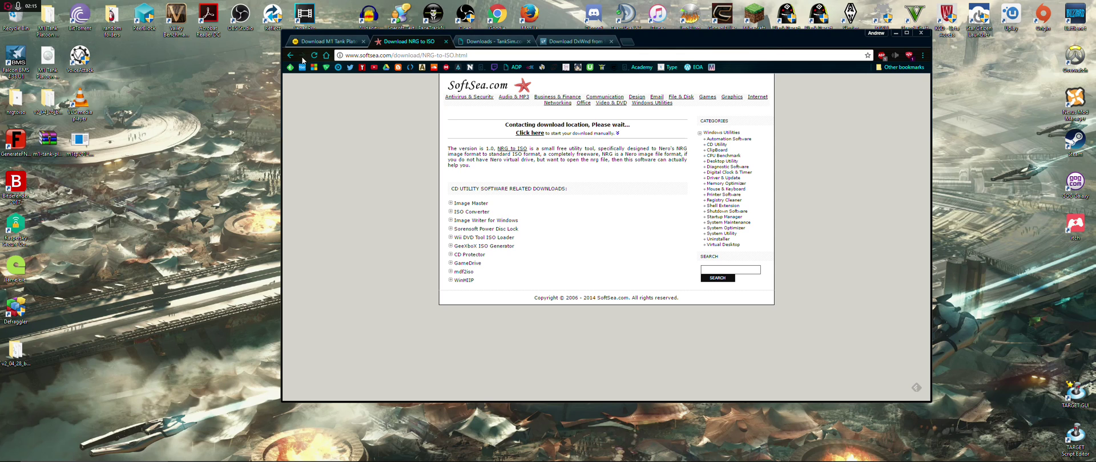
{"action": "left_click", "coordinate": [291, 59]}
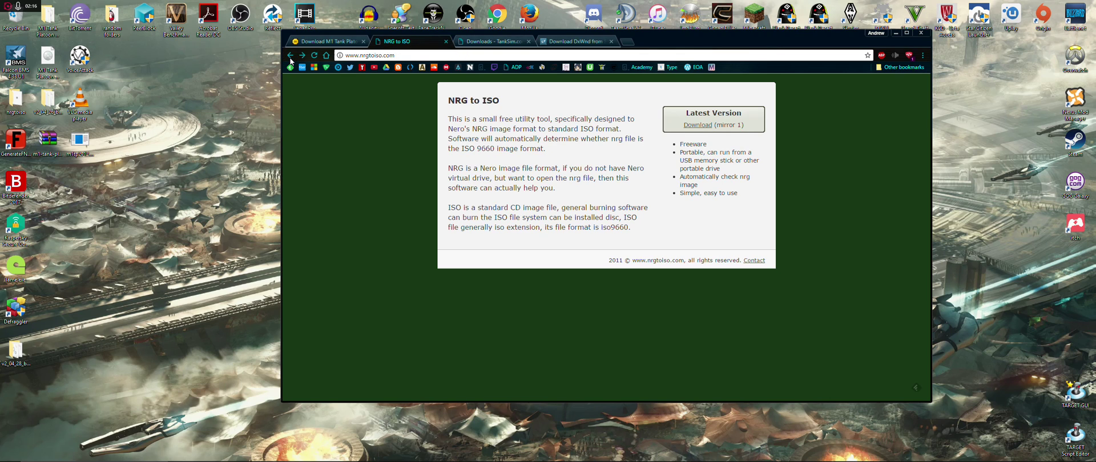
{"action": "left_click", "coordinate": [704, 125]}
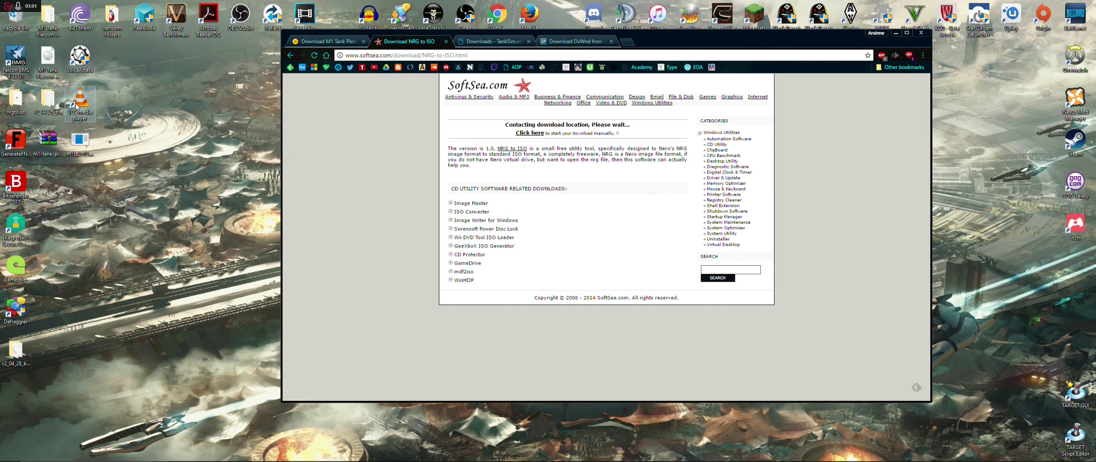
Open the extracted M1 Tank Platoon 2 - ISO folder from the desktop and mount M1Platoon2.iso
{"action": "mouse_move", "coordinate": [284, 461]}
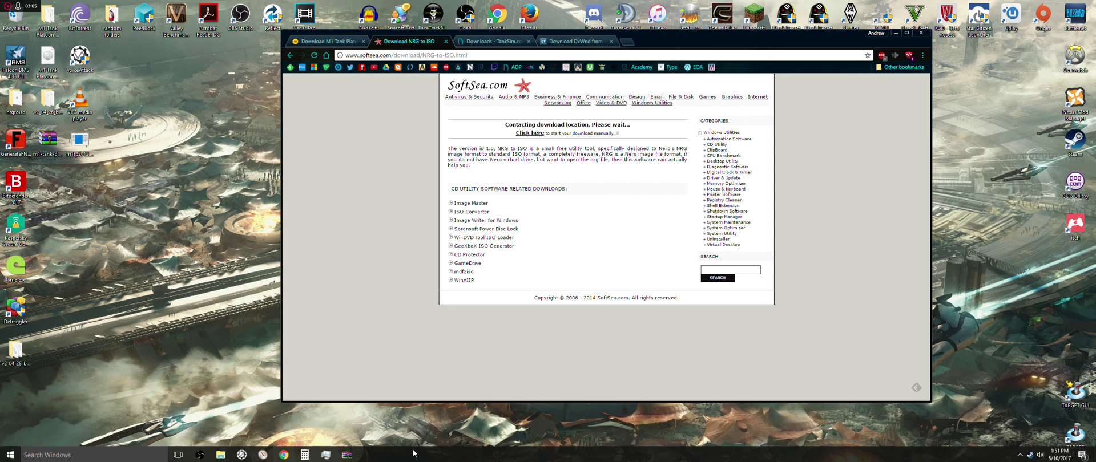
{"action": "left_click", "coordinate": [347, 454]}
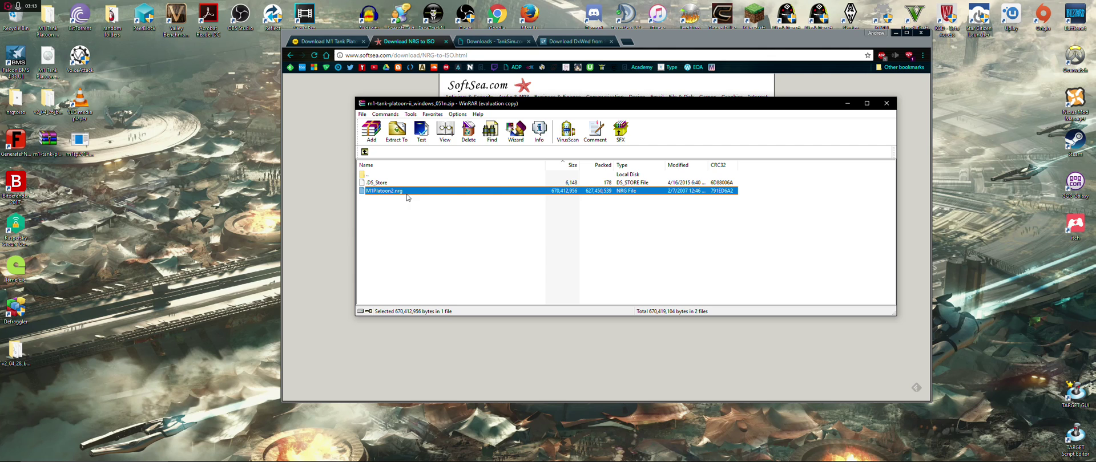
{"action": "double_click", "coordinate": [48, 16]}
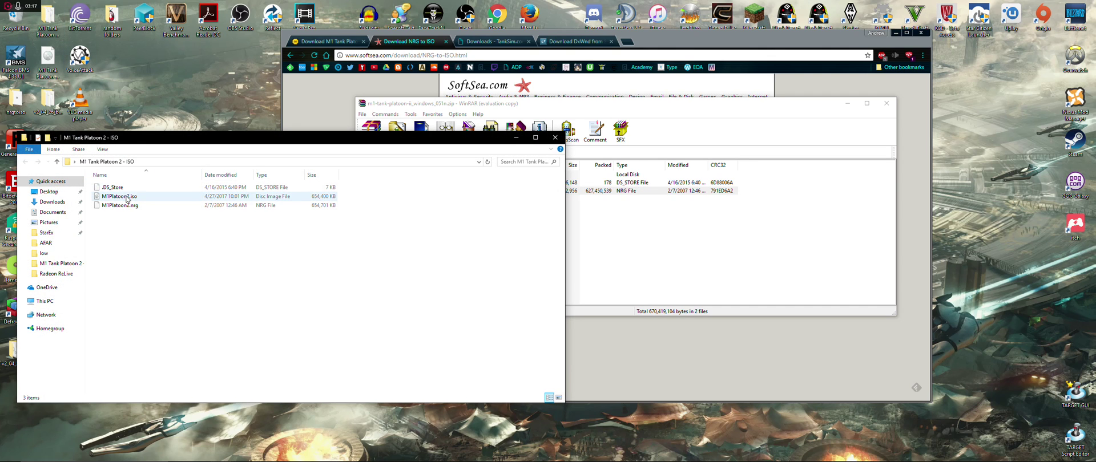
{"action": "left_click", "coordinate": [127, 198]}
{"action": "left_click", "coordinate": [125, 207]}
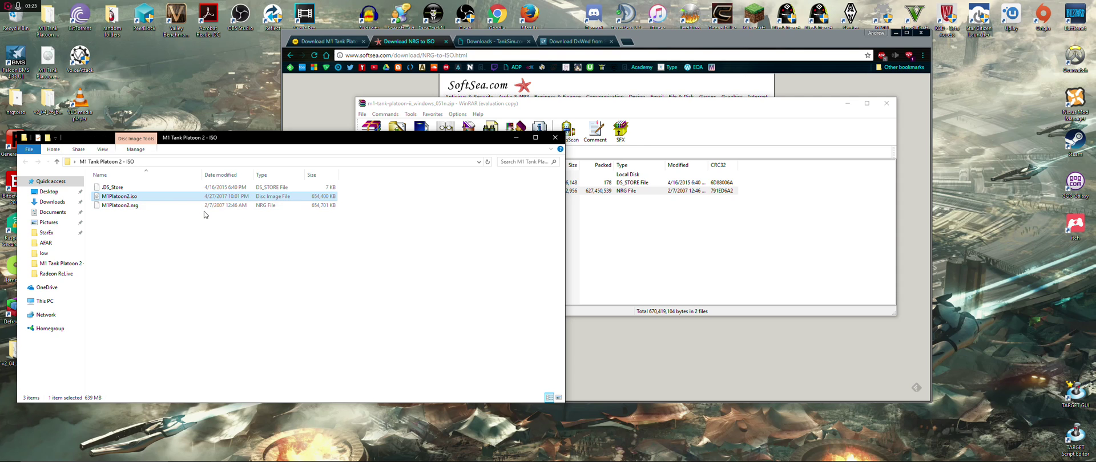
{"action": "left_click", "coordinate": [130, 207]}
{"action": "left_click", "coordinate": [121, 197]}
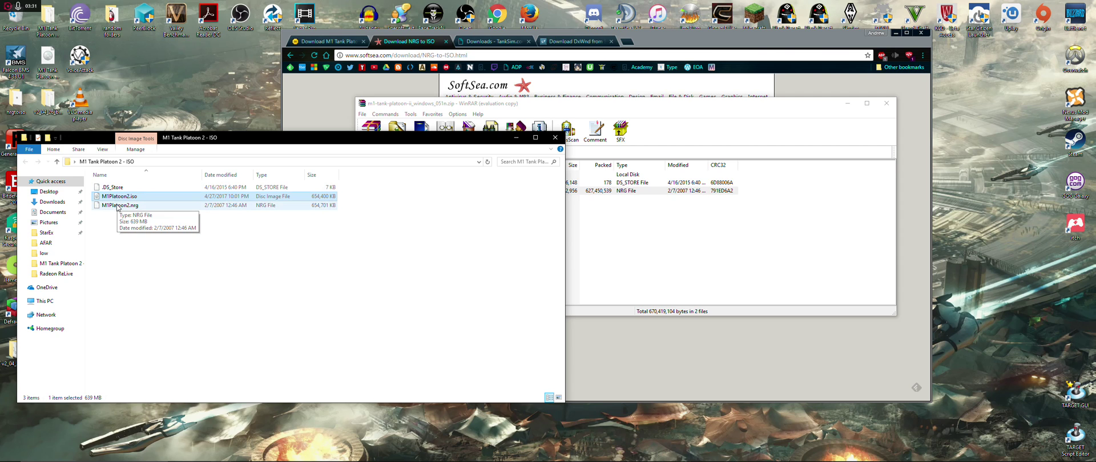
{"action": "left_click", "coordinate": [116, 197]}
{"action": "key", "text": "Escape"}
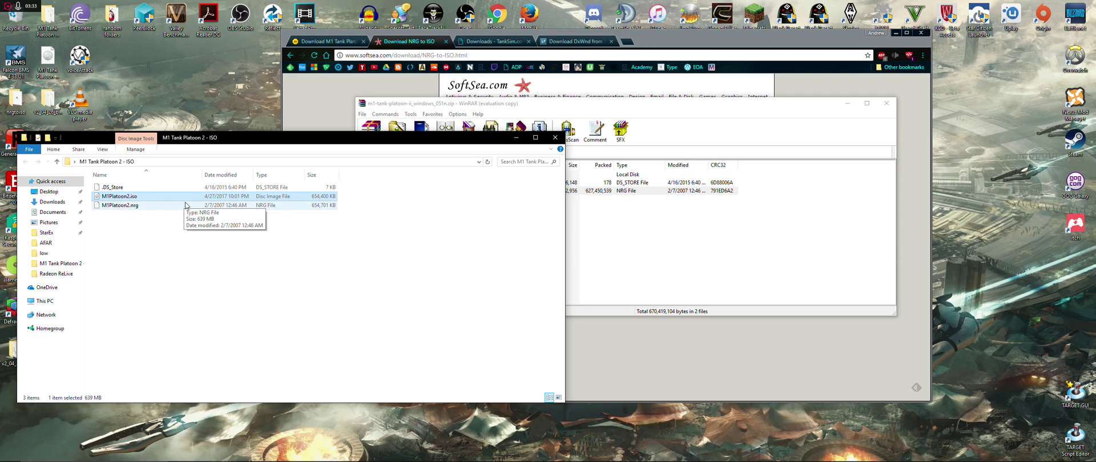
{"action": "right_click", "coordinate": [171, 200]}
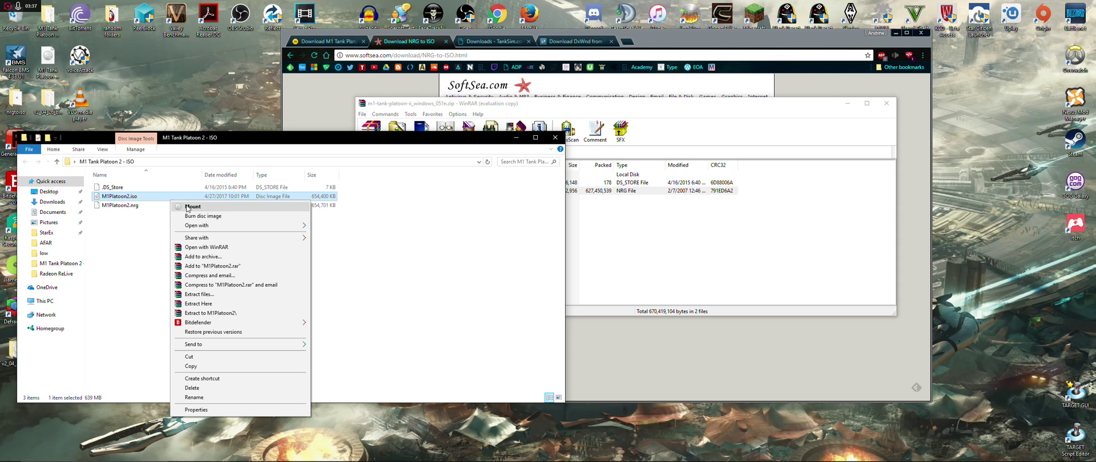
{"action": "left_click", "coordinate": [188, 207]}
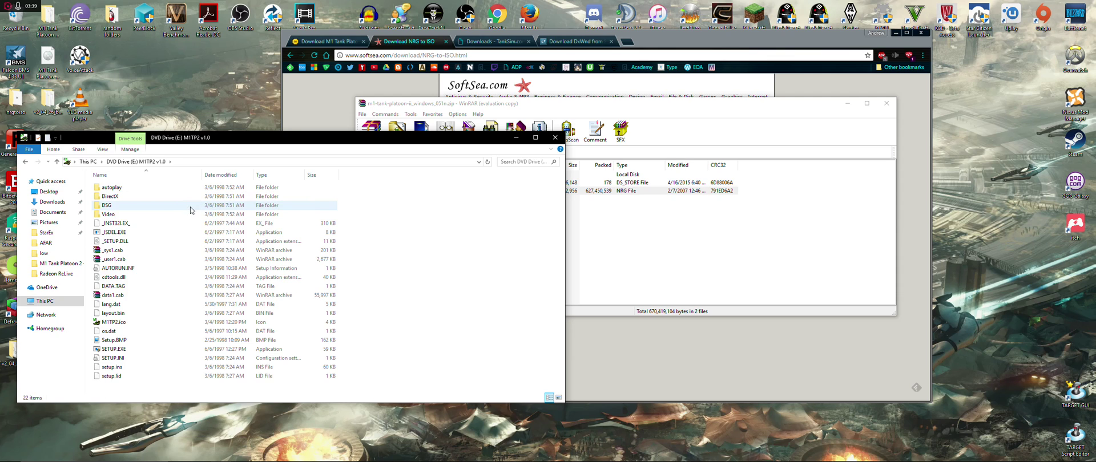
Launch SETUP.EXE from the mounted disc and decline its permission request
{"action": "double_click", "coordinate": [123, 350]}
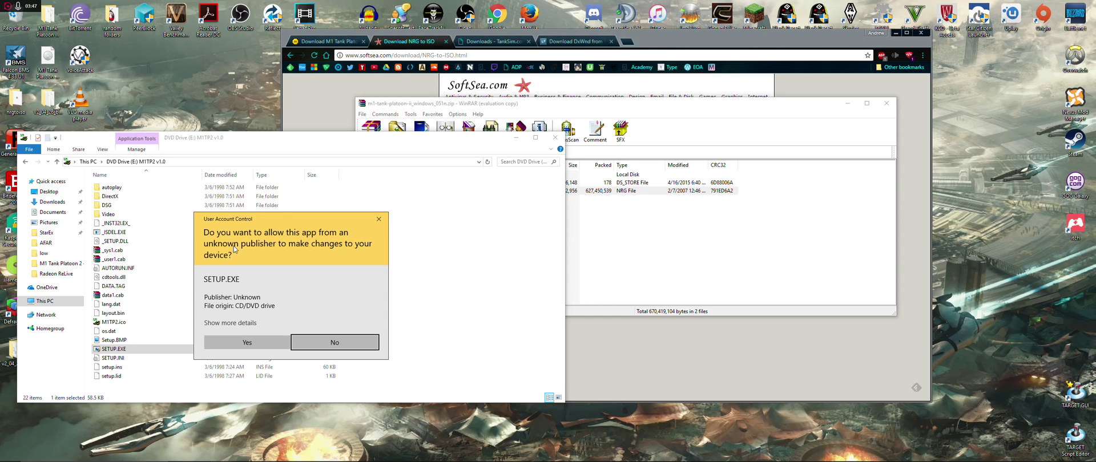
{"action": "left_click", "coordinate": [240, 342]}
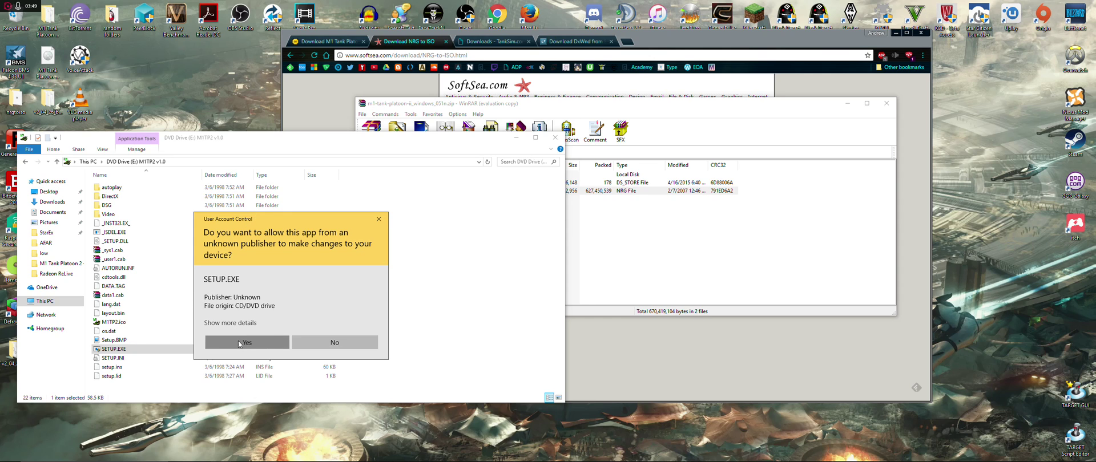
{"action": "left_click", "coordinate": [338, 343]}
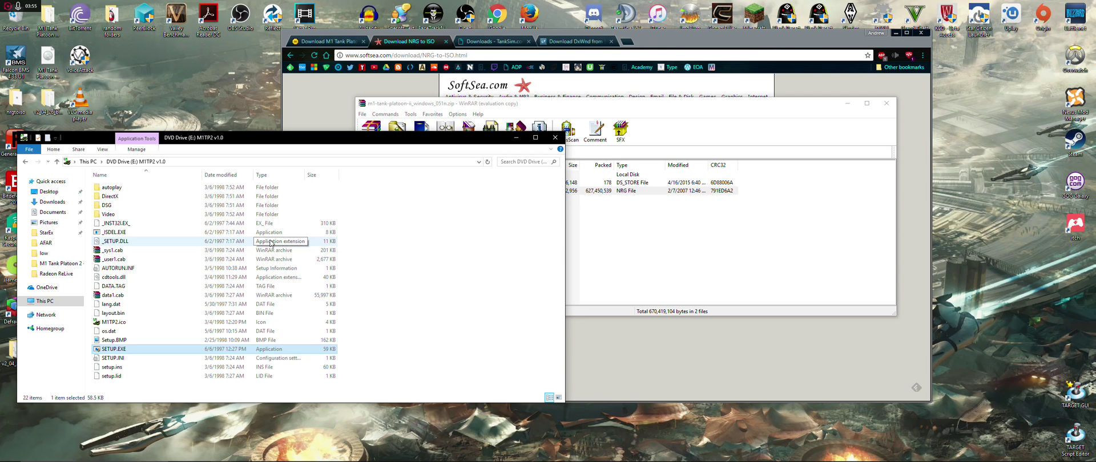
{"action": "left_click", "coordinate": [556, 139]}
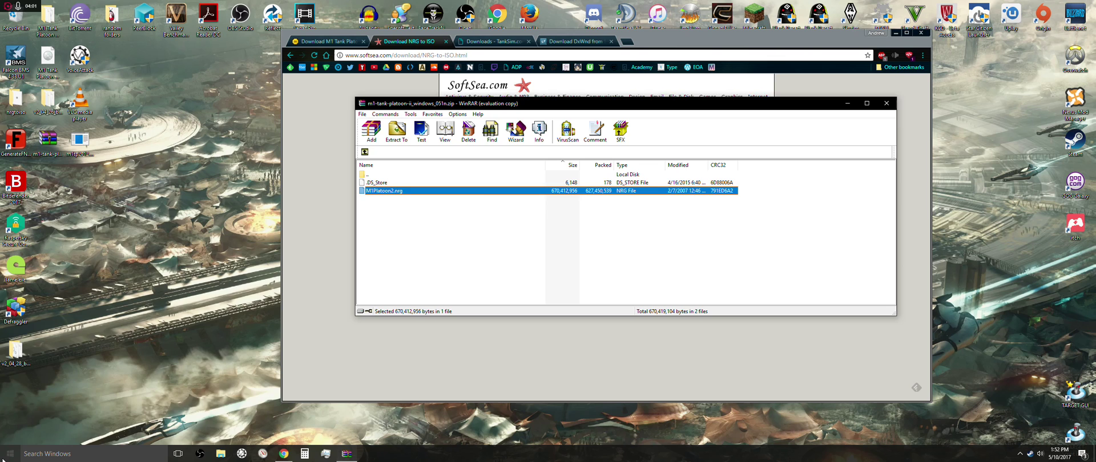
Open the file location of the recently added M1 Tank Platoon II program entry
{"action": "key", "text": "super"}
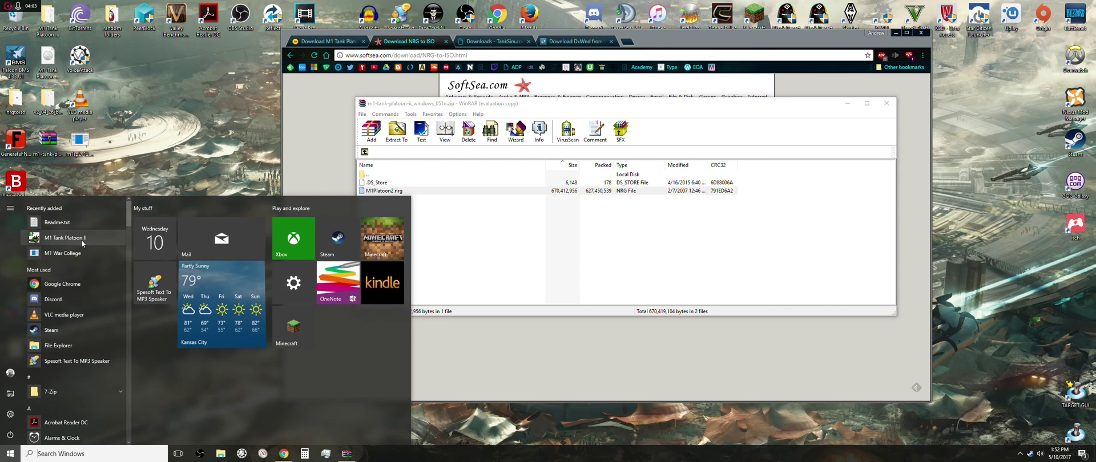
{"action": "right_click", "coordinate": [78, 239]}
{"action": "mouse_move", "coordinate": [123, 265]}
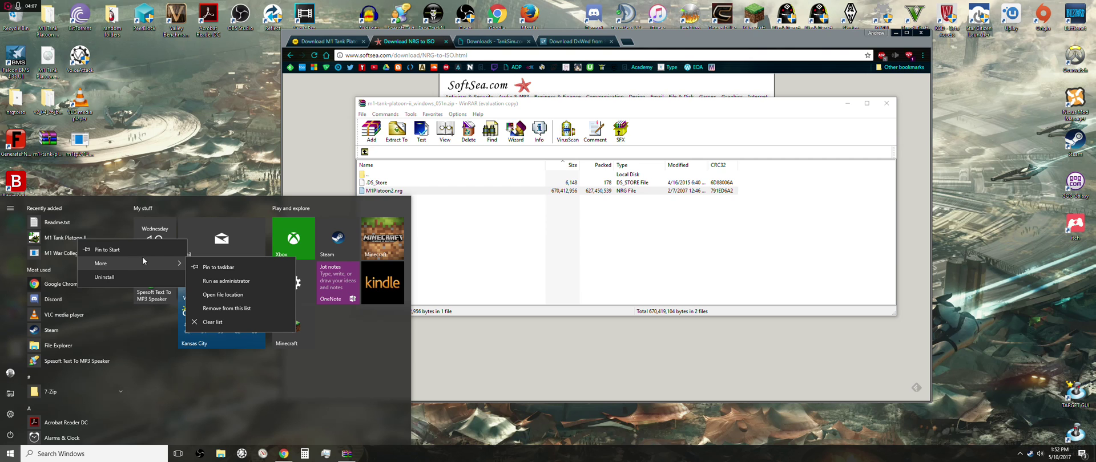
{"action": "left_click", "coordinate": [225, 296]}
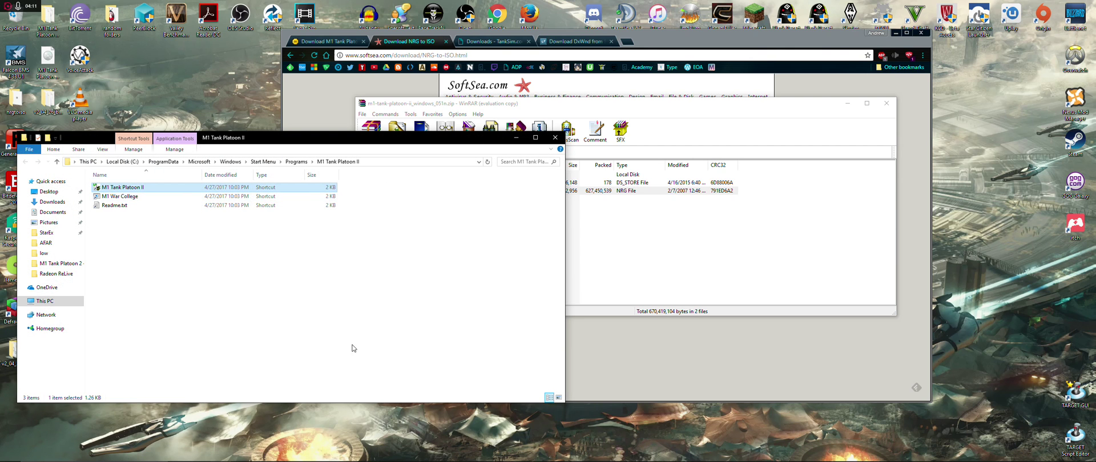
{"action": "left_click", "coordinate": [235, 275]}
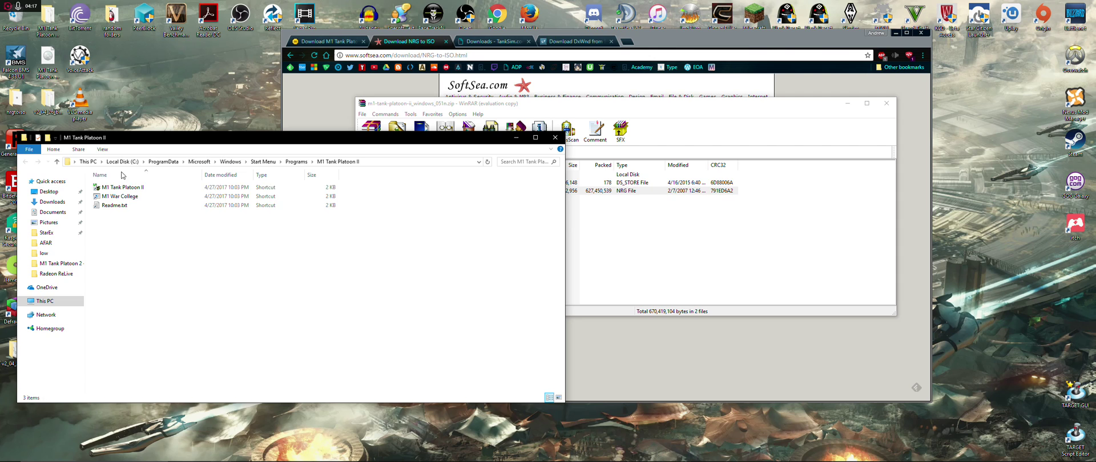
Open the installation folder that the M1 Tank Platoon II shortcut points to and move its window clear of the desktop icons
{"action": "right_click", "coordinate": [147, 187]}
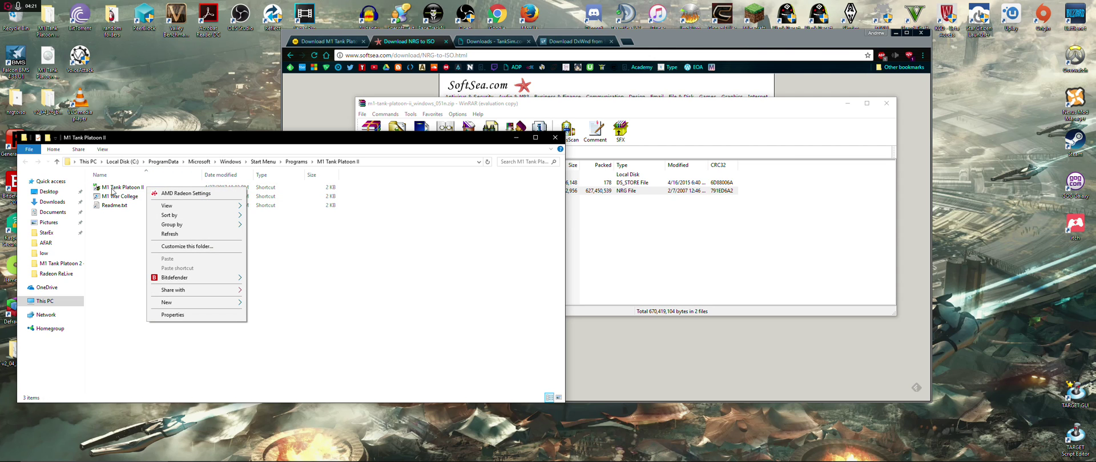
{"action": "mouse_move", "coordinate": [172, 219]}
{"action": "left_click", "coordinate": [146, 190]}
{"action": "right_click", "coordinate": [147, 191]}
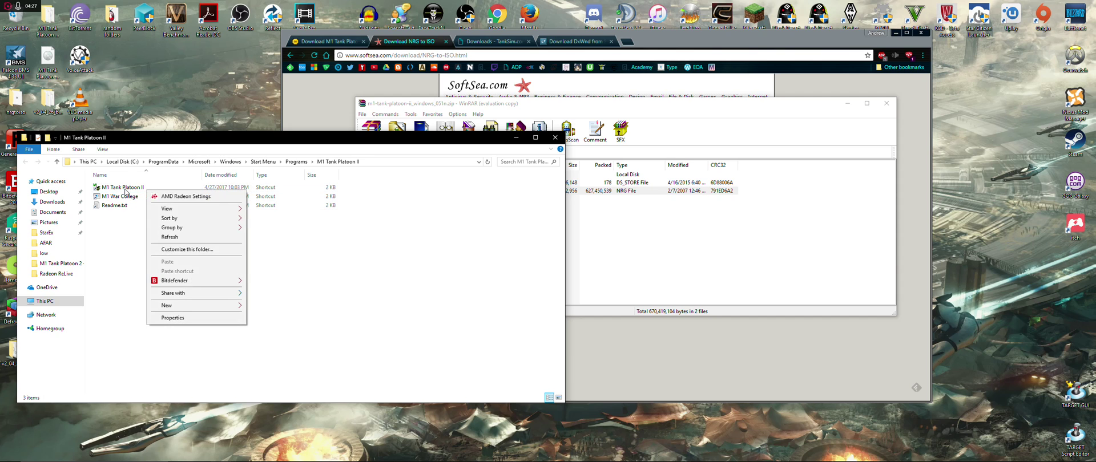
{"action": "right_click", "coordinate": [125, 191]}
{"action": "left_click", "coordinate": [175, 205]}
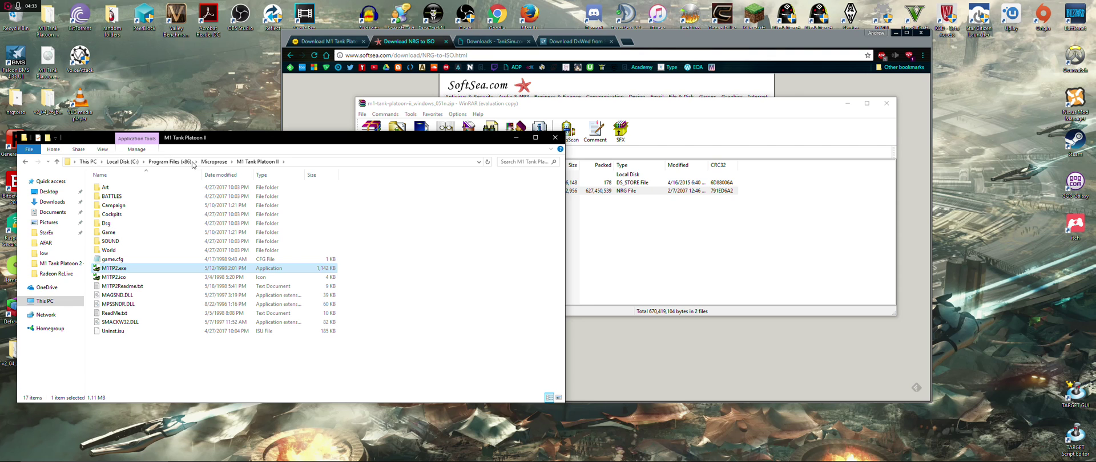
{"action": "left_click_drag", "start_coordinate": [265, 138], "coordinate": [693, 143]}
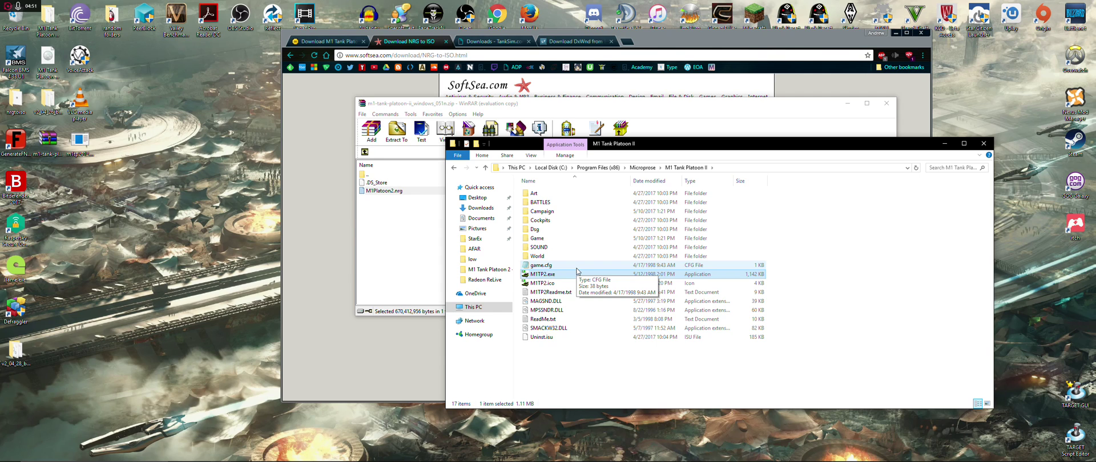
Find the M1TP2v1-2 patch on the TankSim downloads page and move the downloaded patch file to an empty spot on the desktop
{"action": "left_click", "coordinate": [495, 41]}
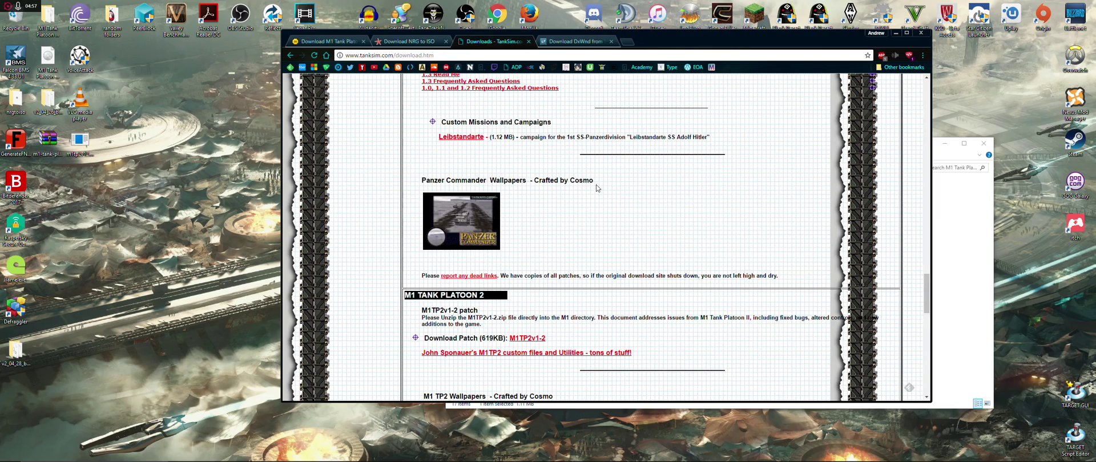
{"action": "scroll", "coordinate": [621, 205], "scroll_direction": "up", "scroll_amount": 2}
{"action": "scroll", "coordinate": [621, 205], "scroll_direction": "up", "scroll_amount": 5}
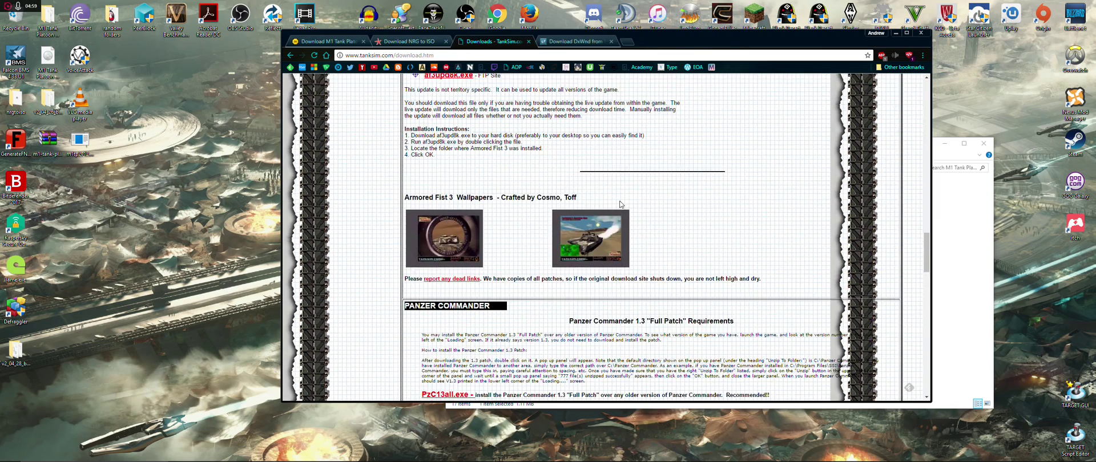
{"action": "scroll", "coordinate": [621, 205], "scroll_direction": "down", "scroll_amount": 5}
{"action": "scroll", "coordinate": [621, 204], "scroll_direction": "down", "scroll_amount": 4}
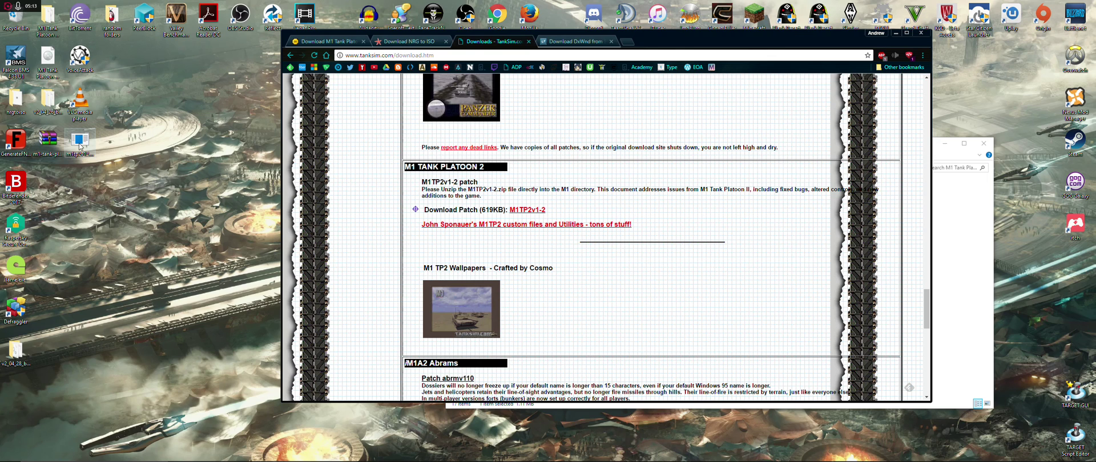
{"action": "left_click_drag", "start_coordinate": [91, 148], "coordinate": [92, 237]}
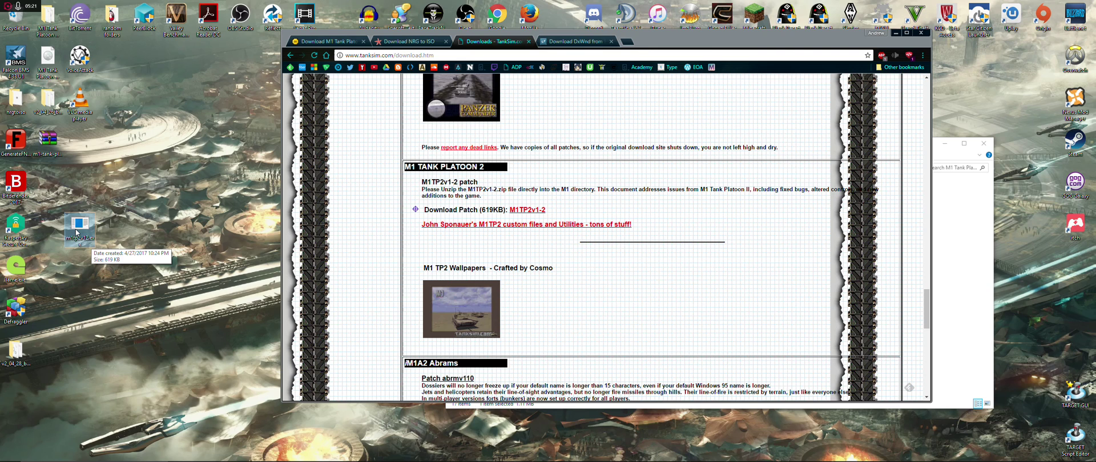
Dismiss the patch's self-extractor and open m1tp2v12.exe as an archive in WinRAR instead
{"action": "double_click", "coordinate": [77, 231]}
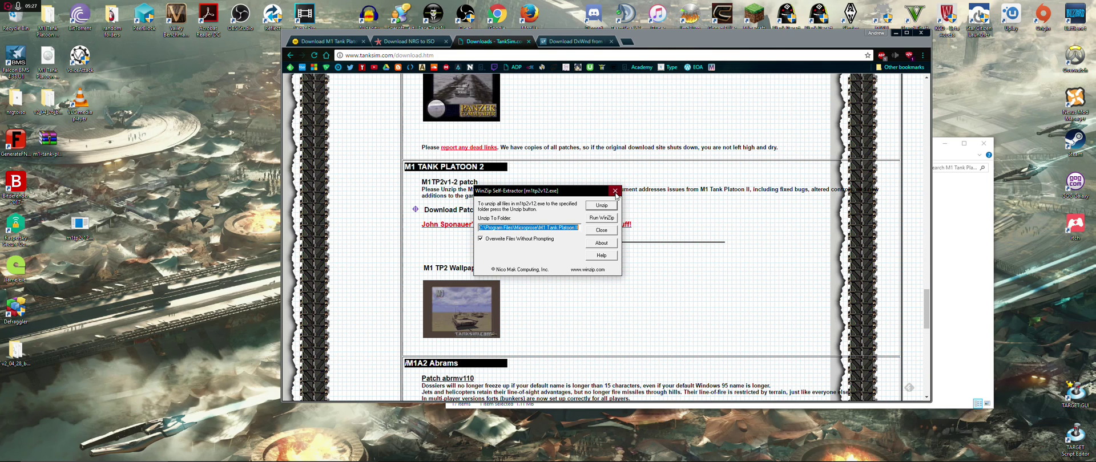
{"action": "left_click", "coordinate": [616, 194]}
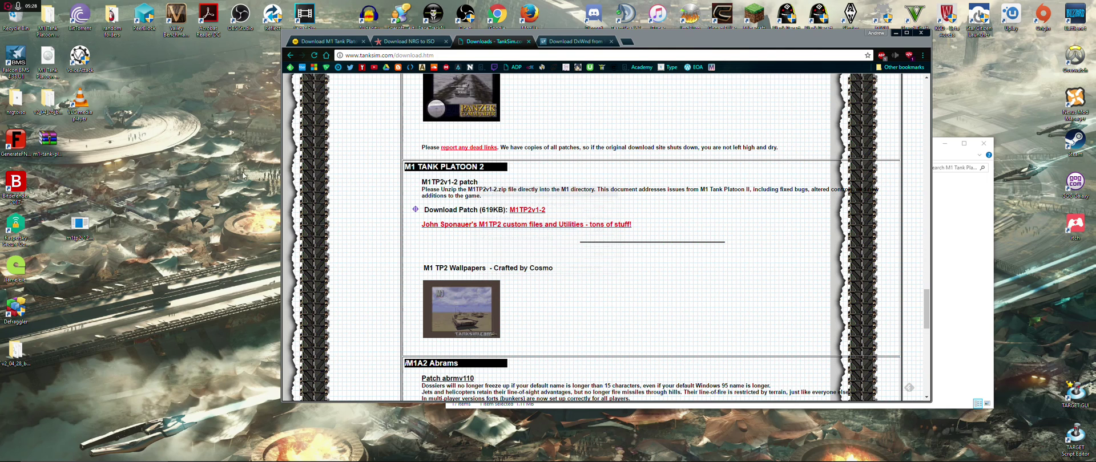
{"action": "right_click", "coordinate": [77, 230]}
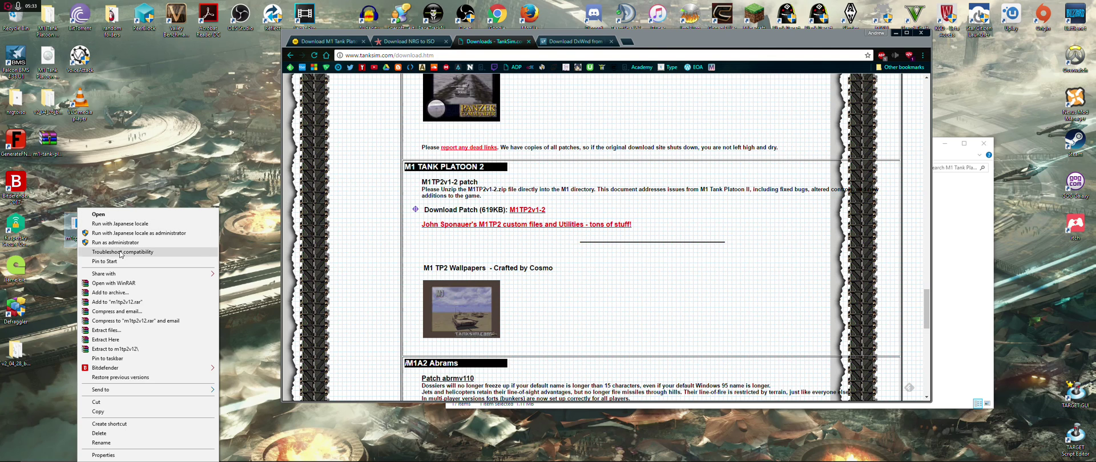
{"action": "left_click", "coordinate": [115, 287]}
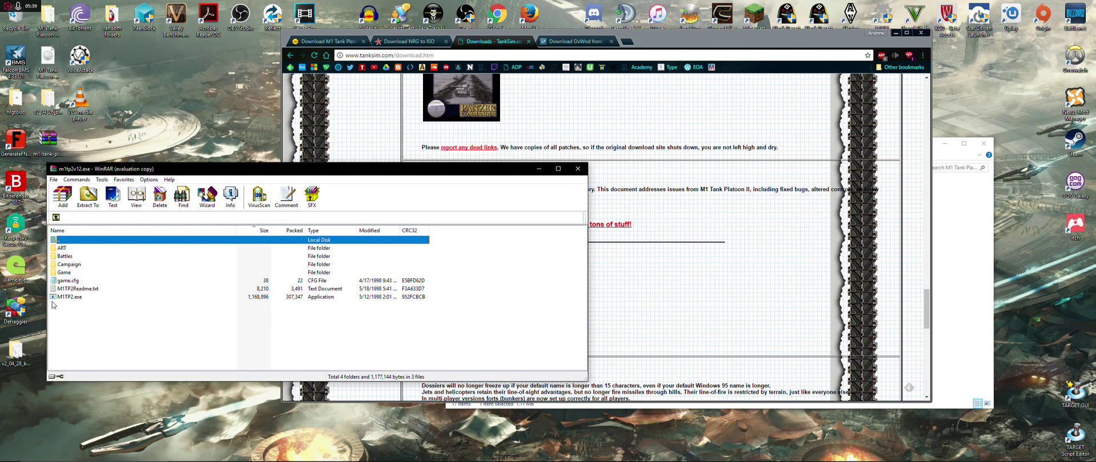
Select all files and folders in the m1tp2v12.exe archive and extract them into the M1 Tank Platoon II installation folder
{"action": "left_click", "coordinate": [363, 279]}
{"action": "left_click_drag", "start_coordinate": [69, 320], "coordinate": [101, 248]}
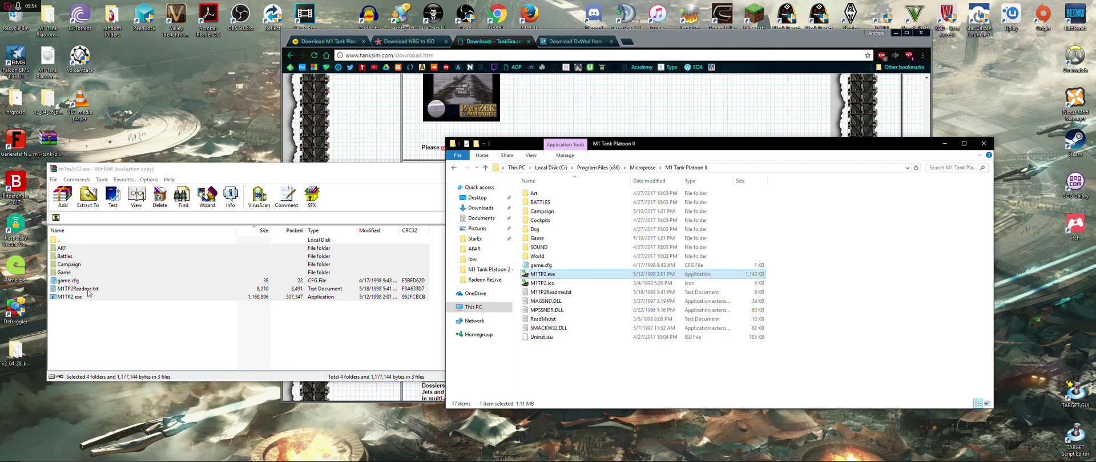
{"action": "left_click", "coordinate": [88, 294]}
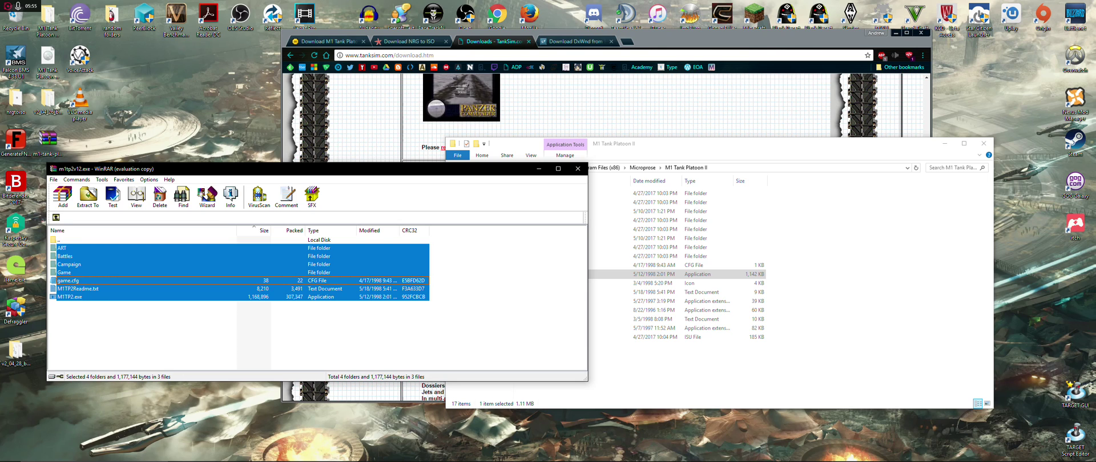
{"action": "left_click", "coordinate": [886, 317]}
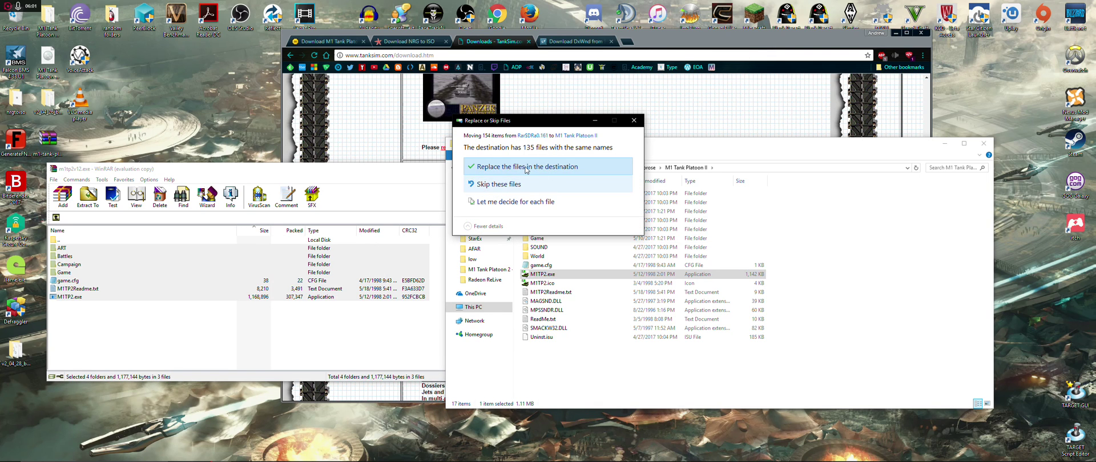
Replace the same-named files in the destination and grant administrator permission for all current items
{"action": "left_click", "coordinate": [526, 167]}
{"action": "left_click", "coordinate": [467, 181]}
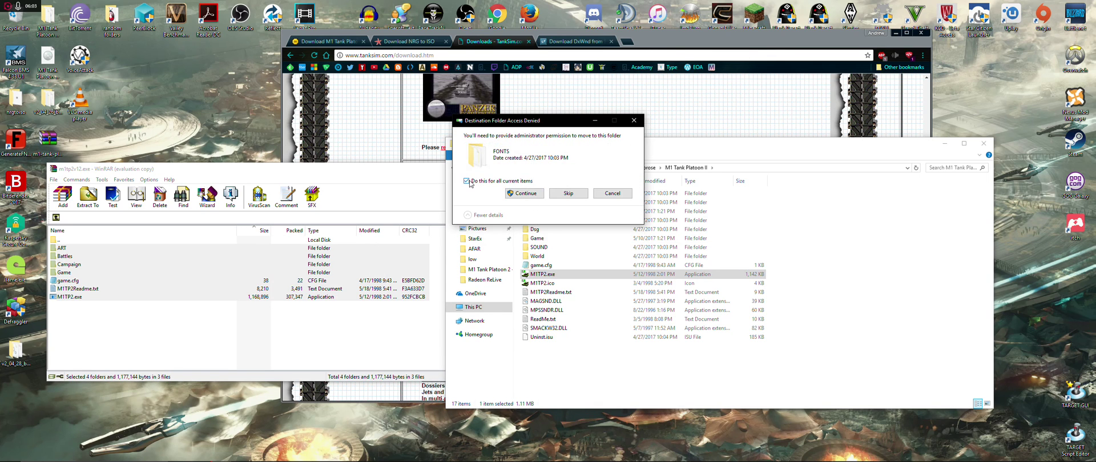
{"action": "left_click", "coordinate": [466, 182]}
{"action": "left_click", "coordinate": [521, 193]}
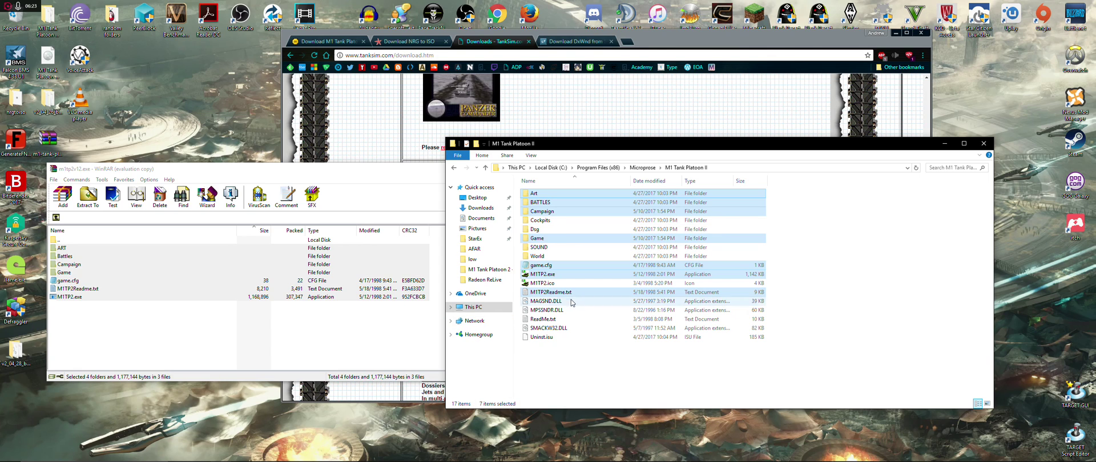
Select M1TP2.exe in the installation folder and close the patch archive
{"action": "left_click", "coordinate": [545, 275]}
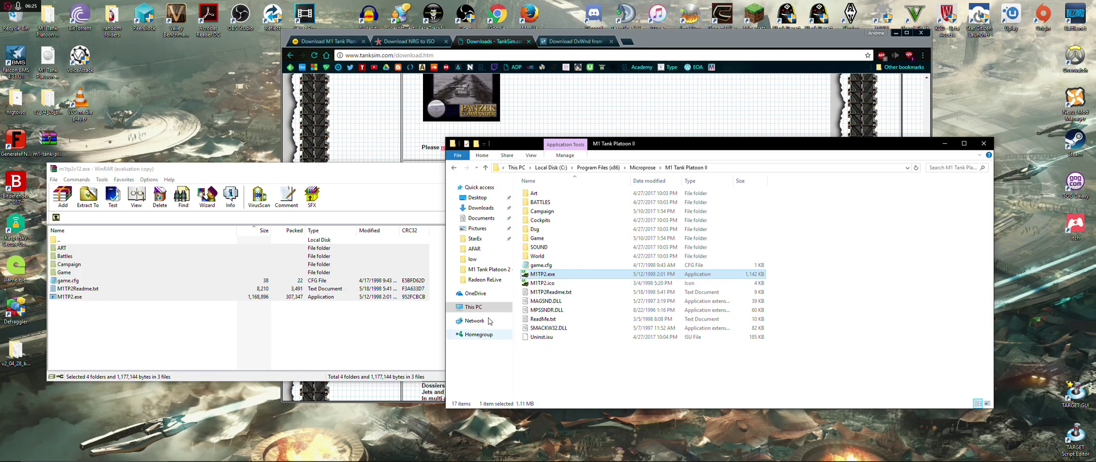
{"action": "left_click", "coordinate": [408, 194]}
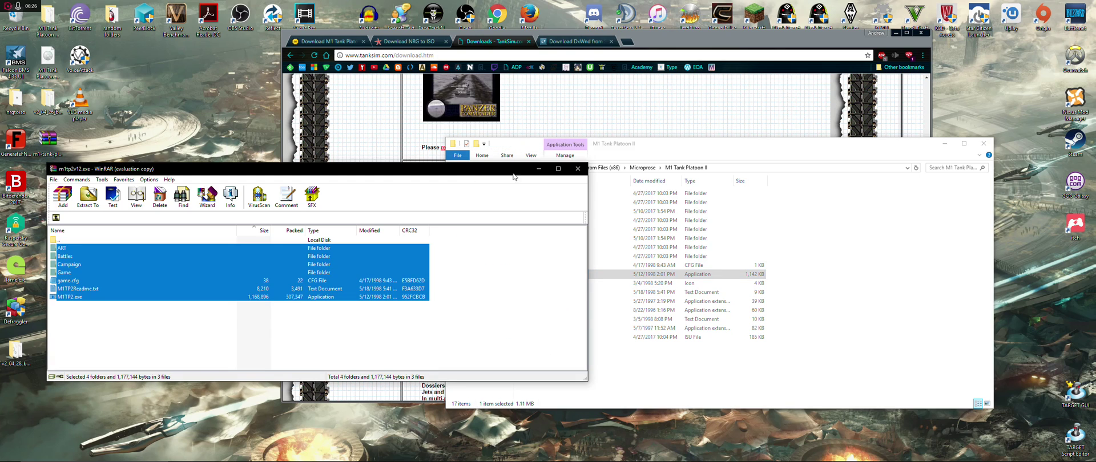
{"action": "left_click", "coordinate": [578, 170]}
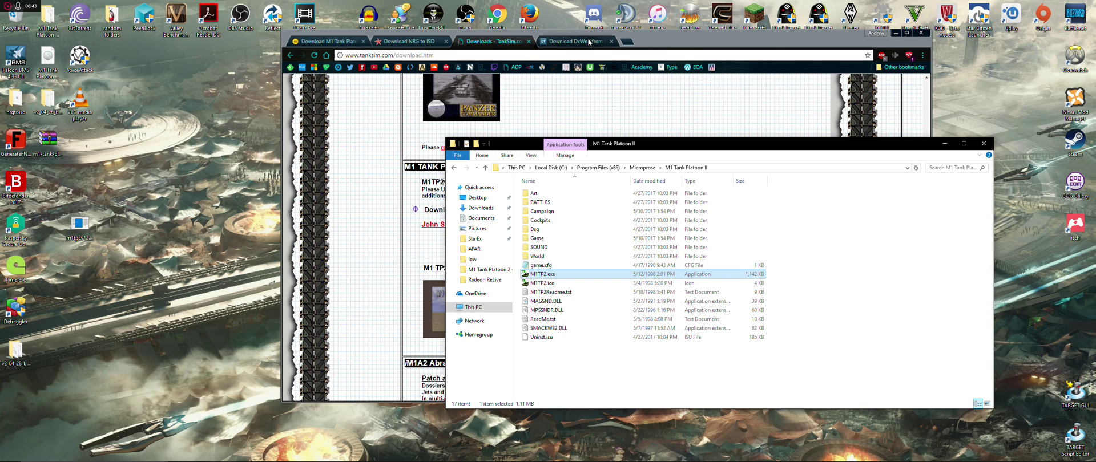
Go back to the DxWnd project page on SourceForge and download the latest DxWnd build
{"action": "left_click", "coordinate": [590, 41]}
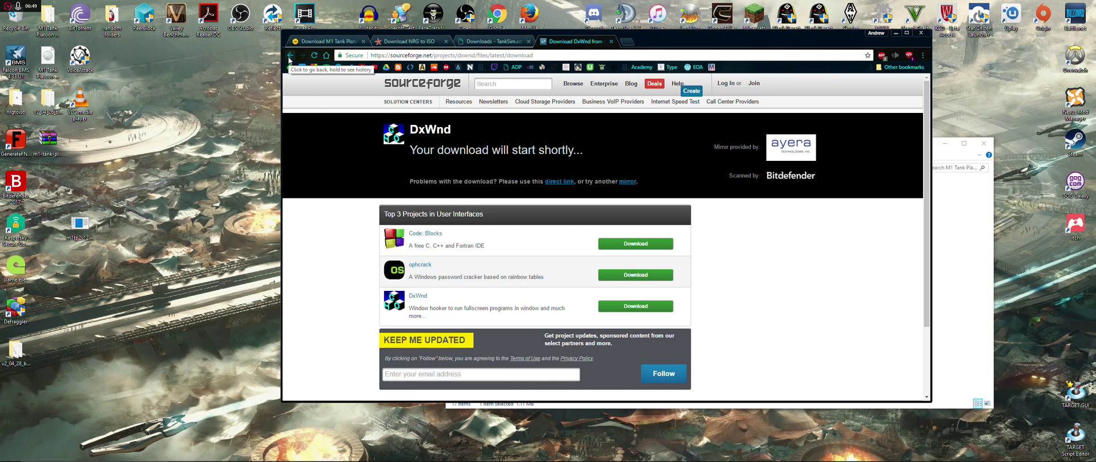
{"action": "left_click", "coordinate": [290, 59]}
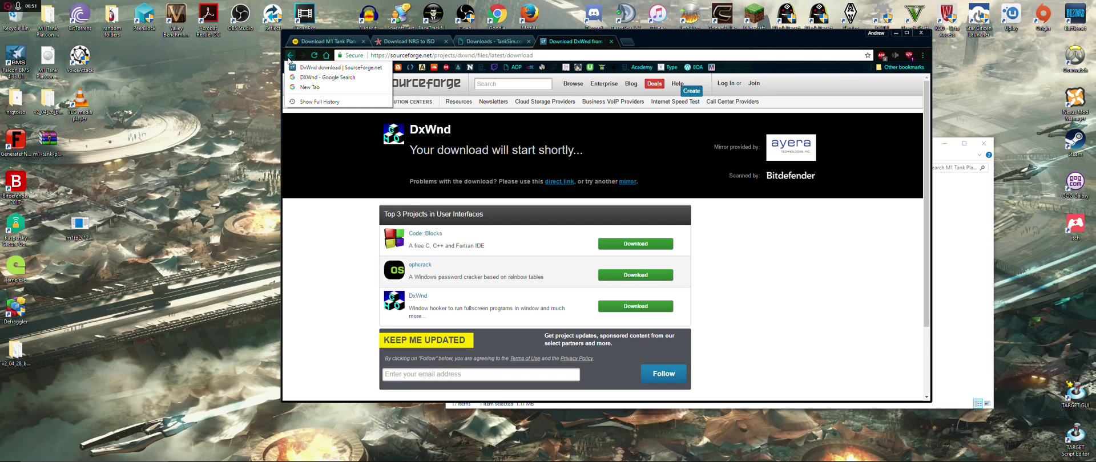
{"action": "left_click", "coordinate": [290, 57]}
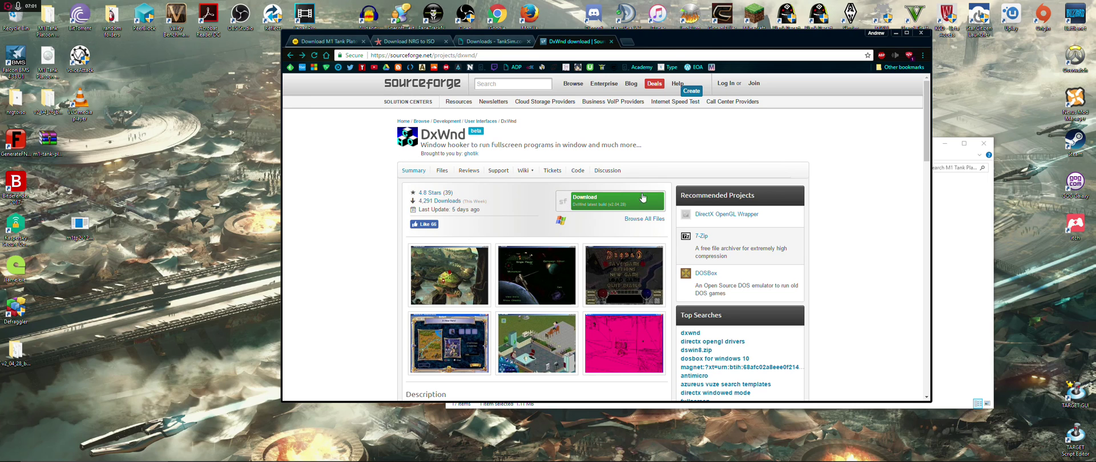
{"action": "left_click", "coordinate": [622, 204]}
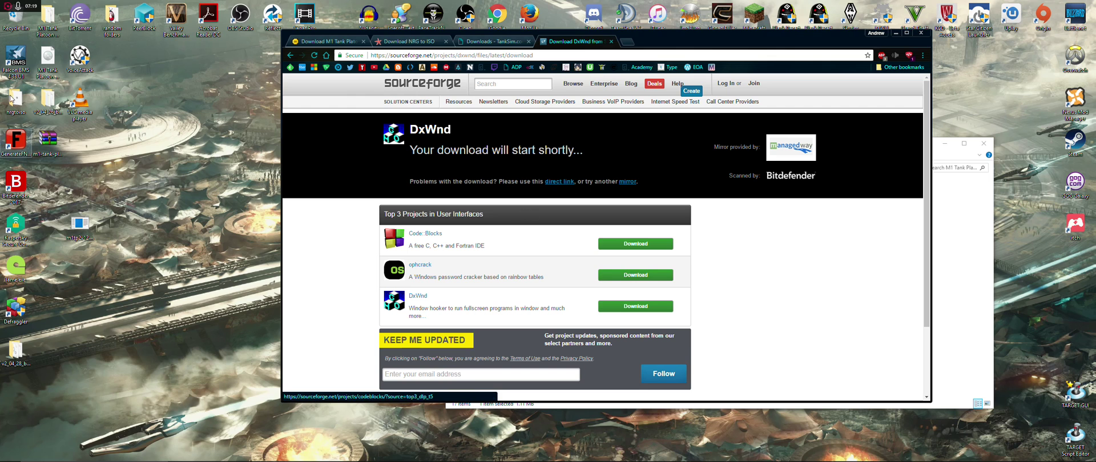
Launch dxwnd.exe from the v2_04_26_build folder on the desktop and move the windows clear of each other's contents
{"action": "left_click", "coordinate": [52, 101]}
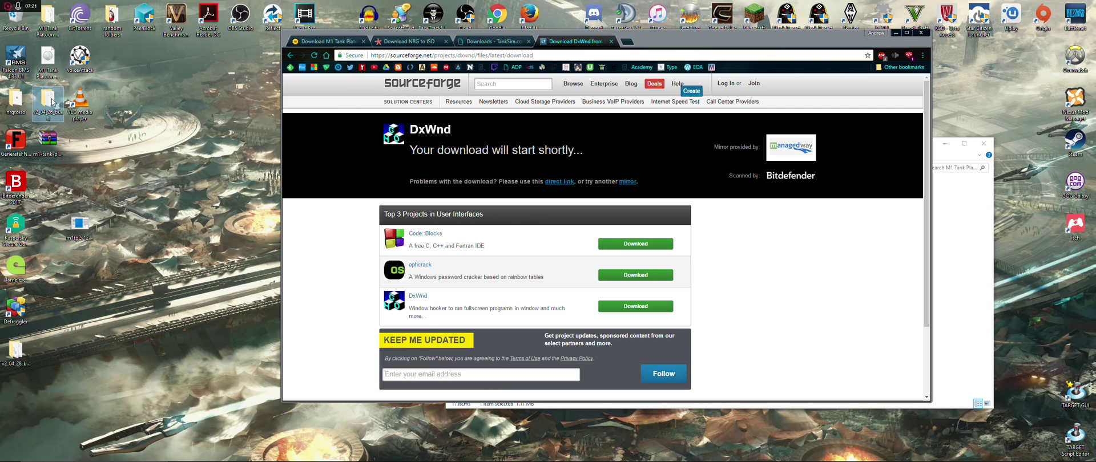
{"action": "double_click", "coordinate": [52, 101]}
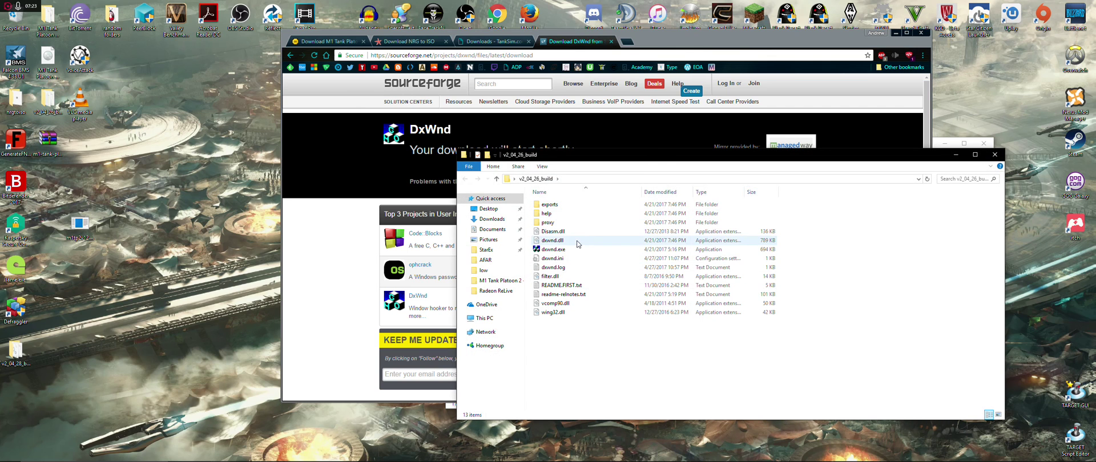
{"action": "left_click_drag", "start_coordinate": [658, 157], "coordinate": [266, 96]}
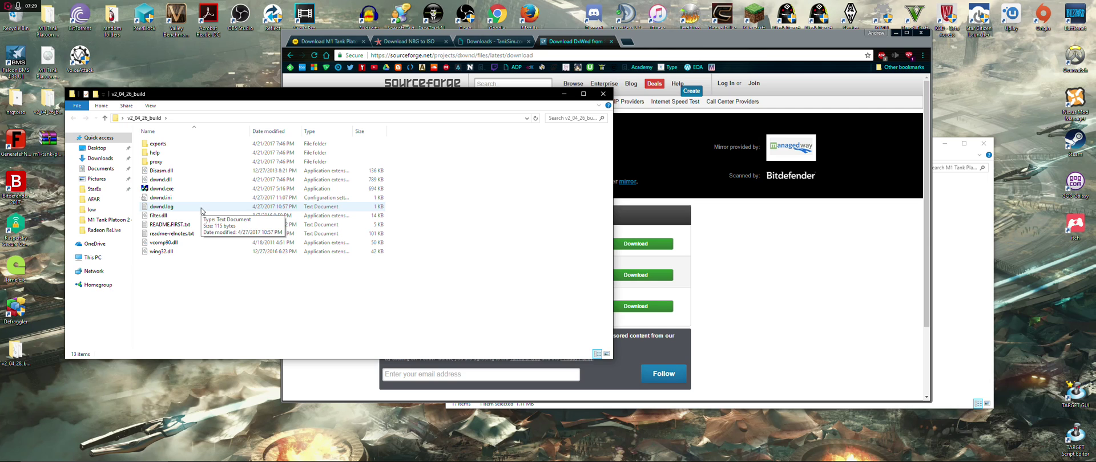
{"action": "double_click", "coordinate": [163, 190]}
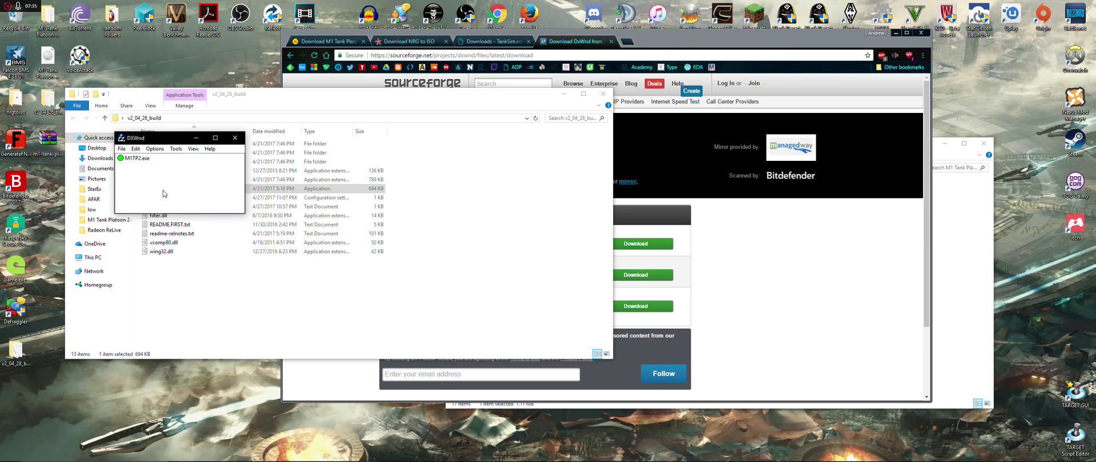
{"action": "left_click_drag", "start_coordinate": [159, 138], "coordinate": [190, 115]}
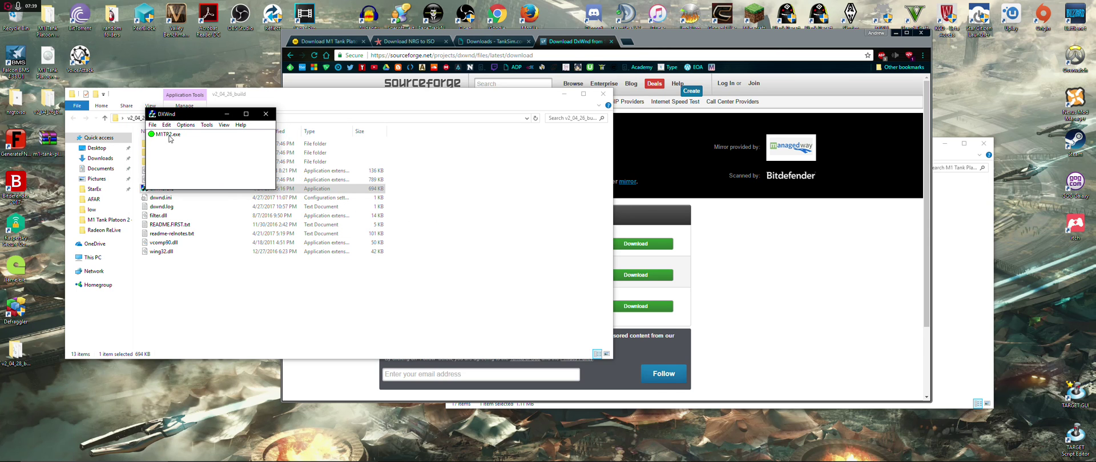
Mount M1Platoon2.iso from the M1 Tank Platoon 2 - ISO folder and close the disc's window
{"action": "left_click", "coordinate": [961, 309]}
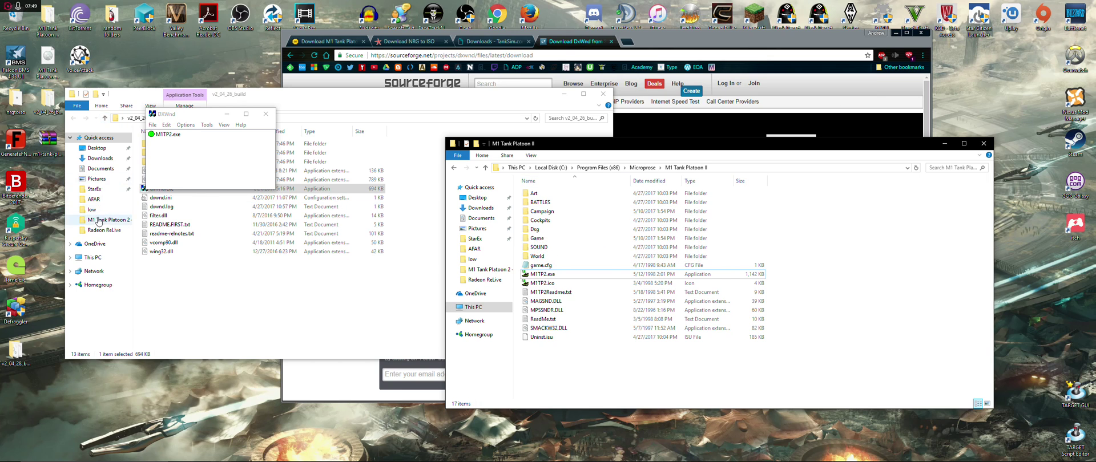
{"action": "left_click", "coordinate": [56, 26]}
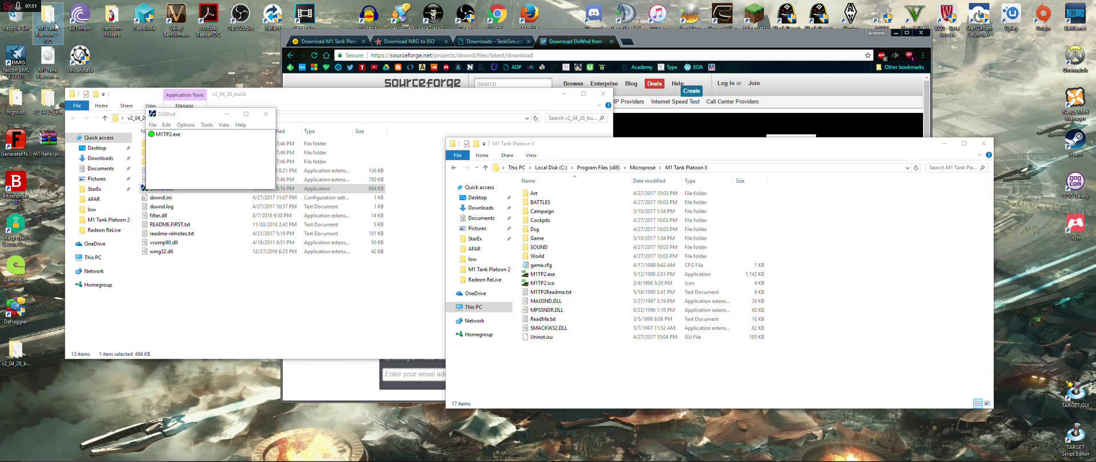
{"action": "double_click", "coordinate": [56, 27]}
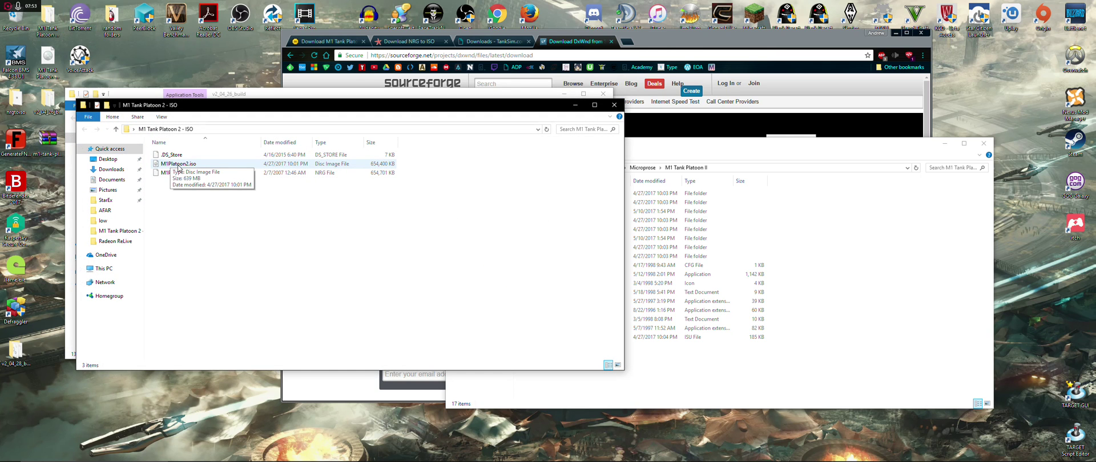
{"action": "right_click", "coordinate": [172, 167]}
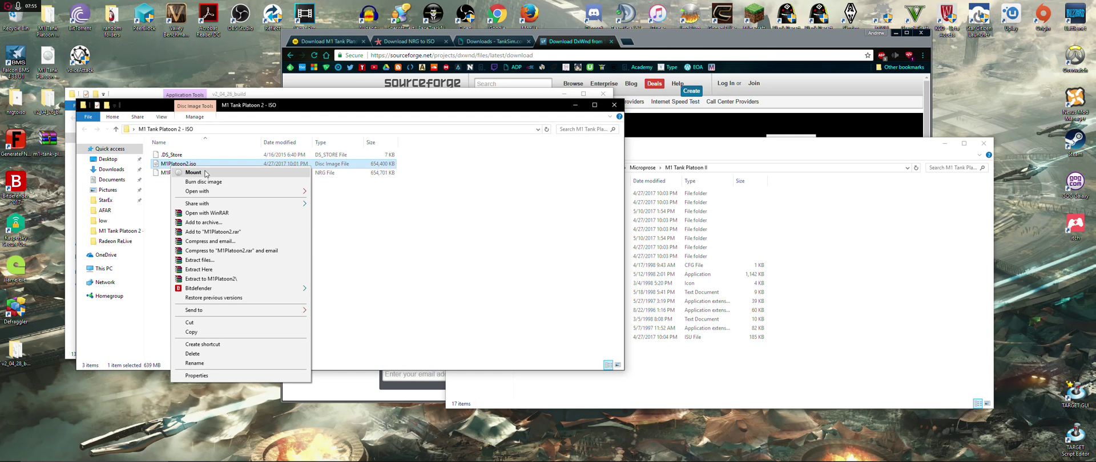
{"action": "left_click", "coordinate": [193, 173]}
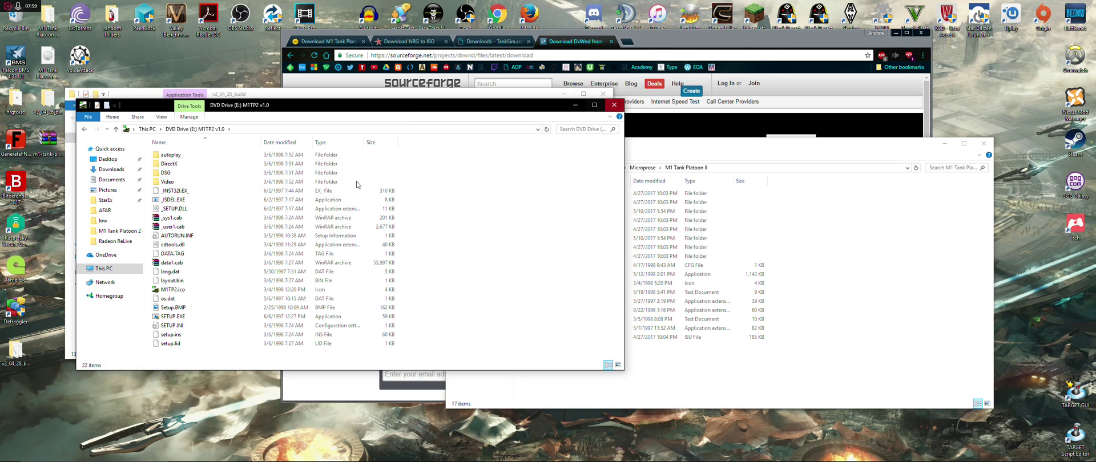
{"action": "left_click", "coordinate": [81, 268]}
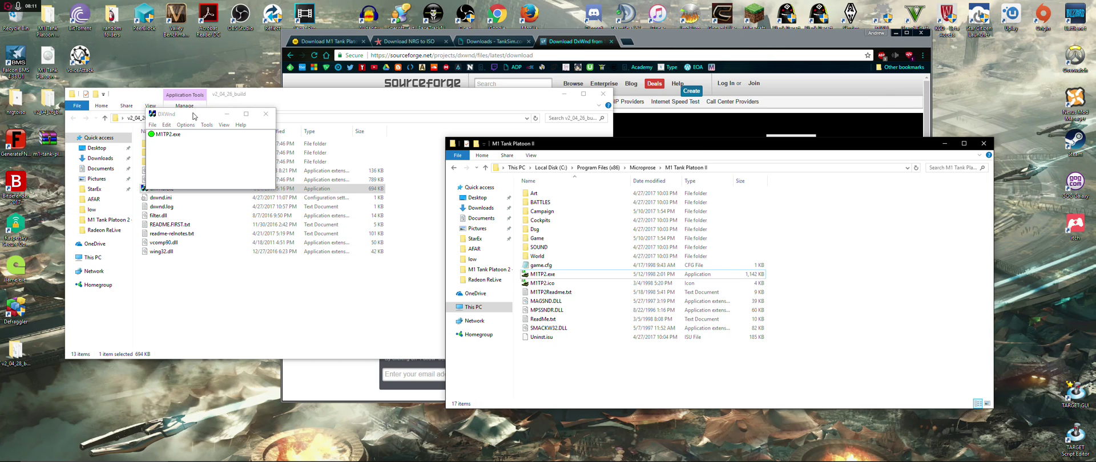
Try to add M1TP2.exe from the installation folder to DxWnd as a new target
{"action": "left_click_drag", "start_coordinate": [195, 115], "coordinate": [269, 149]}
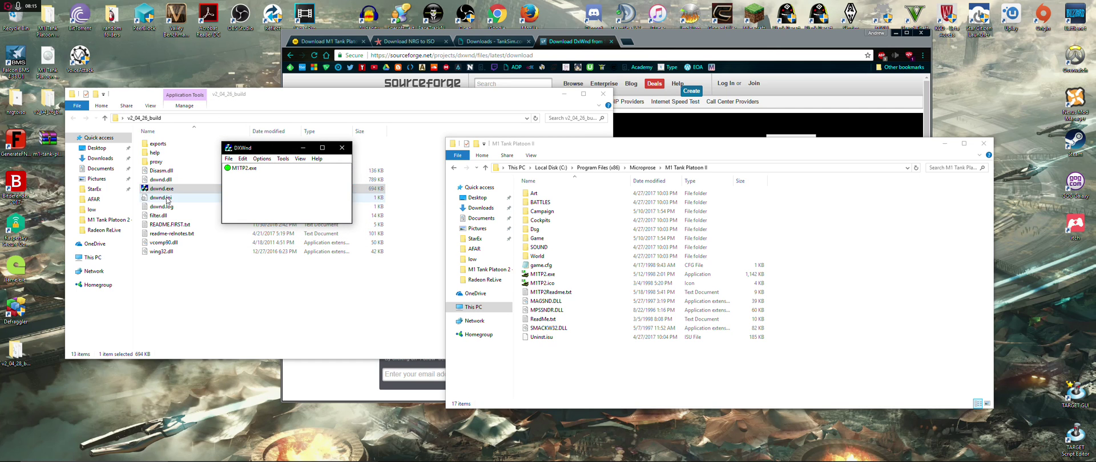
{"action": "left_click_drag", "start_coordinate": [666, 276], "coordinate": [254, 174]}
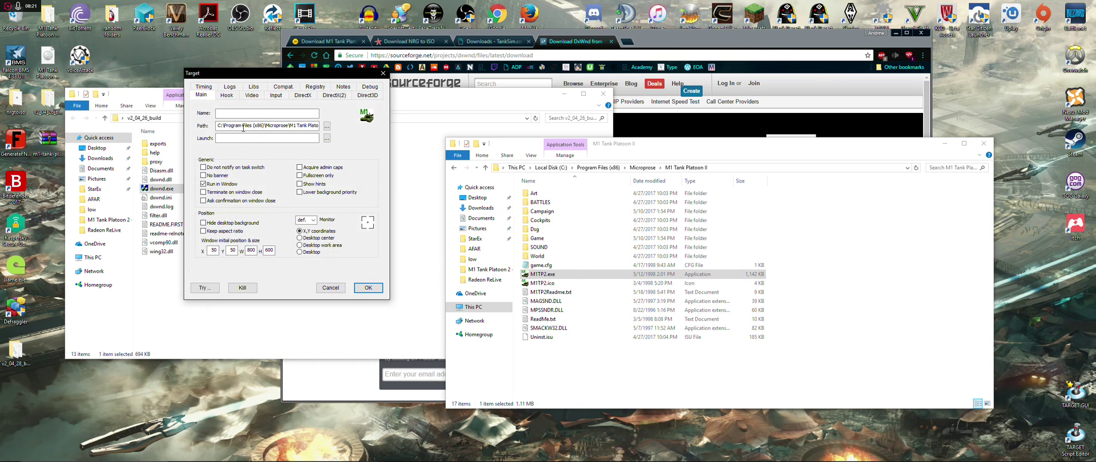
Look through the new target's Hook, Video, Input, DirectX, Direct3D, Timing and Main settings and close them without saving
{"action": "left_click", "coordinate": [227, 95]}
{"action": "left_click", "coordinate": [252, 95]}
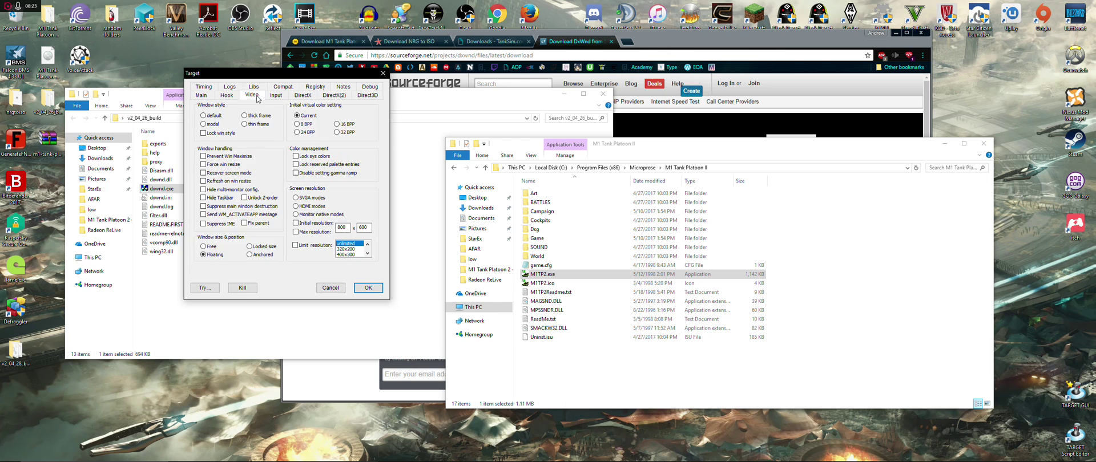
{"action": "left_click", "coordinate": [276, 96]}
{"action": "left_click", "coordinate": [302, 95]}
{"action": "left_click", "coordinate": [334, 95]}
{"action": "left_click", "coordinate": [368, 96]}
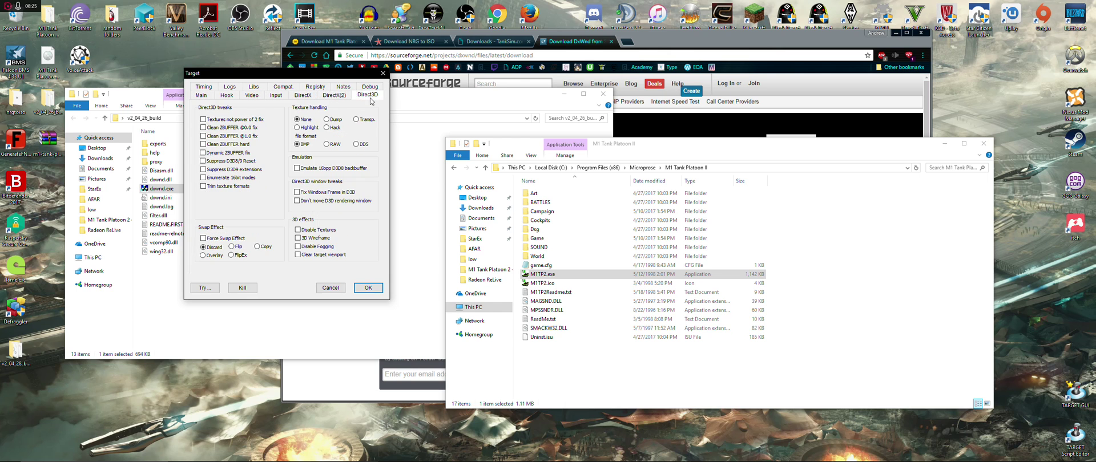
{"action": "left_click", "coordinate": [216, 87]}
{"action": "left_click", "coordinate": [208, 87]}
{"action": "left_click", "coordinate": [204, 87]}
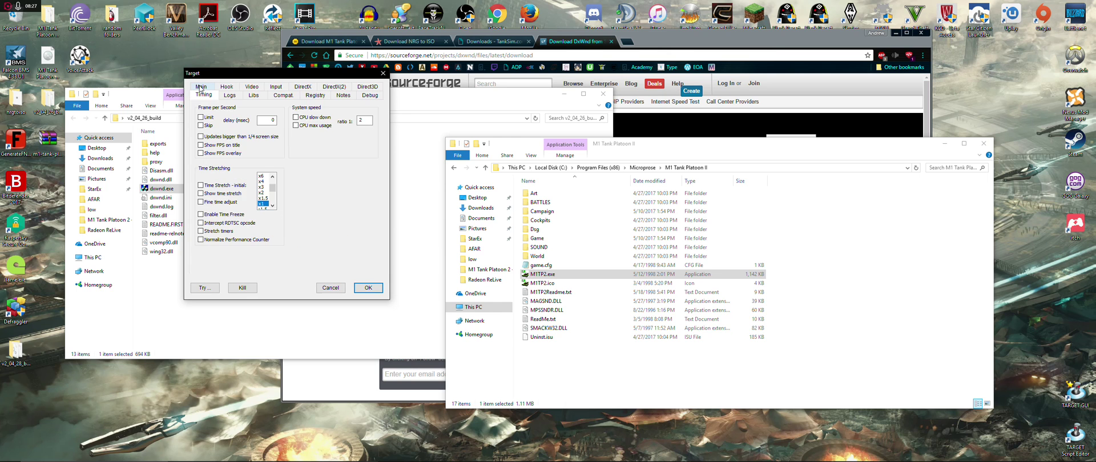
{"action": "left_click", "coordinate": [201, 87]}
{"action": "left_click", "coordinate": [205, 87]}
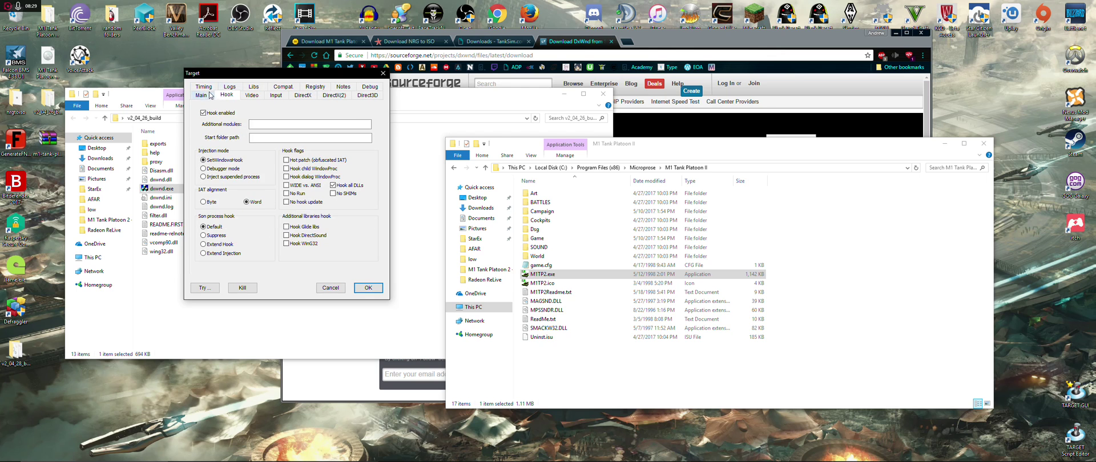
{"action": "left_click", "coordinate": [200, 96]}
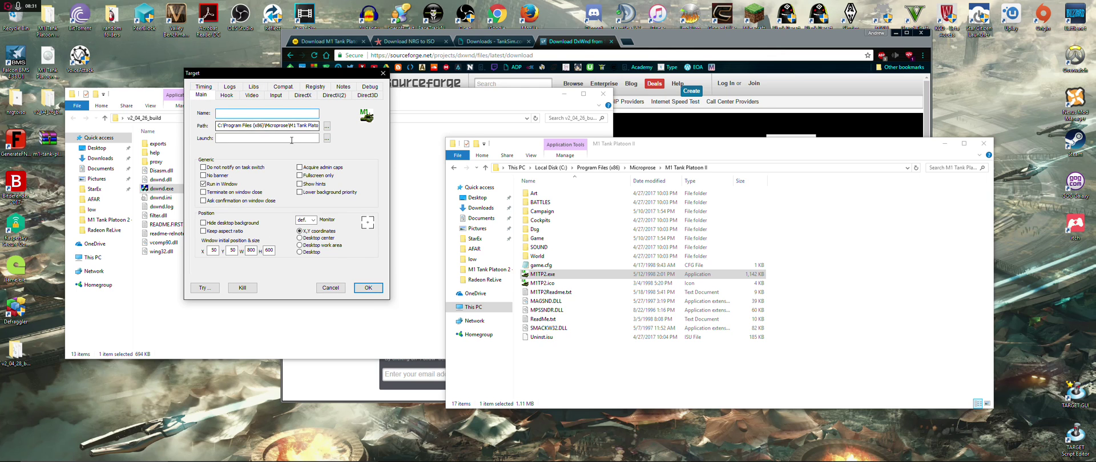
{"action": "left_click", "coordinate": [382, 73]}
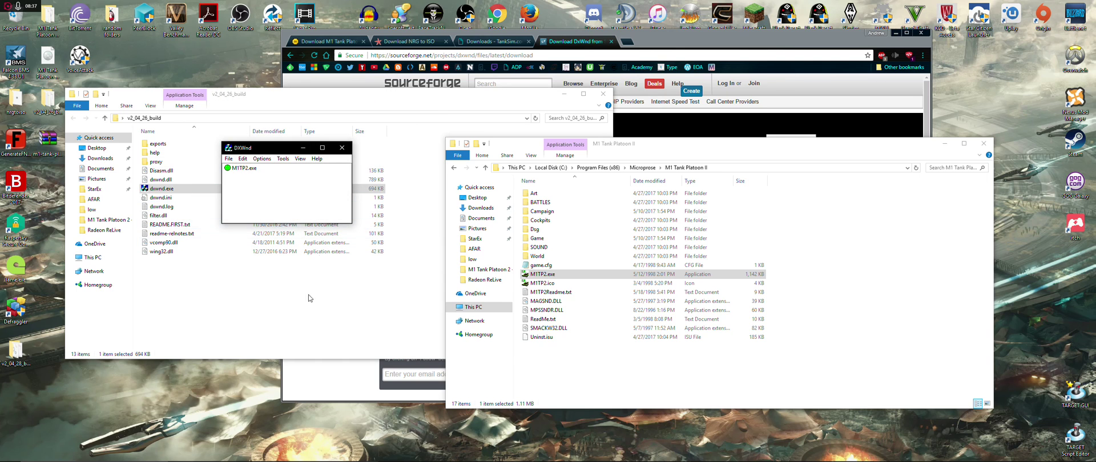
Move the DxWnd window clear of the file list and launch M1TP2.exe from the M1 Tank Platoon II folder
{"action": "left_click_drag", "start_coordinate": [278, 150], "coordinate": [270, 101]}
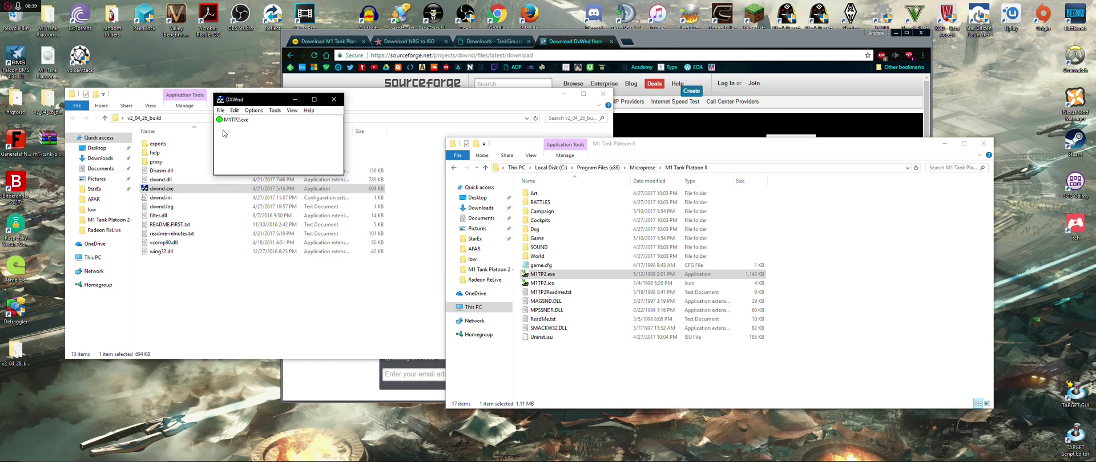
{"action": "double_click", "coordinate": [540, 279]}
{"action": "double_click", "coordinate": [543, 274]}
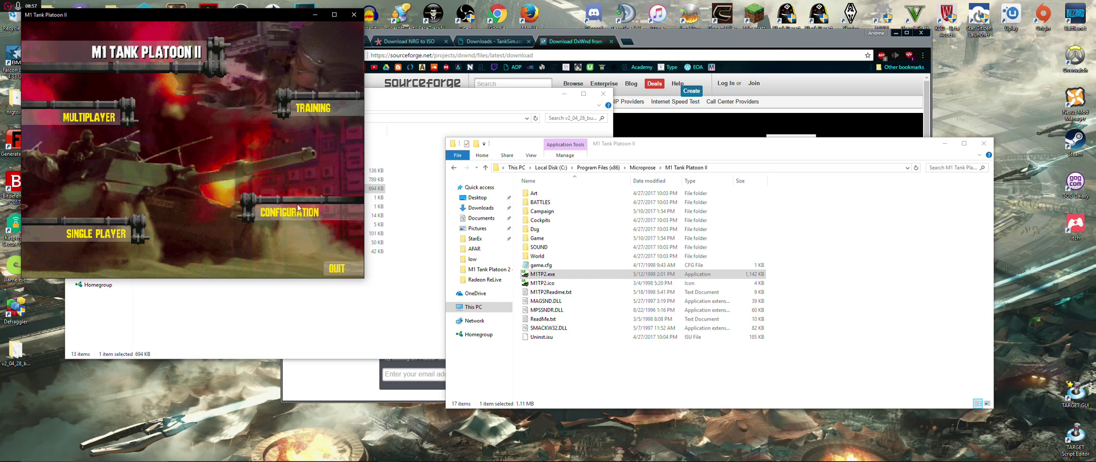
Turn the music off in the game's configuration, return to the main menu and move the game window clear of DxWnd
{"action": "left_click", "coordinate": [293, 211]}
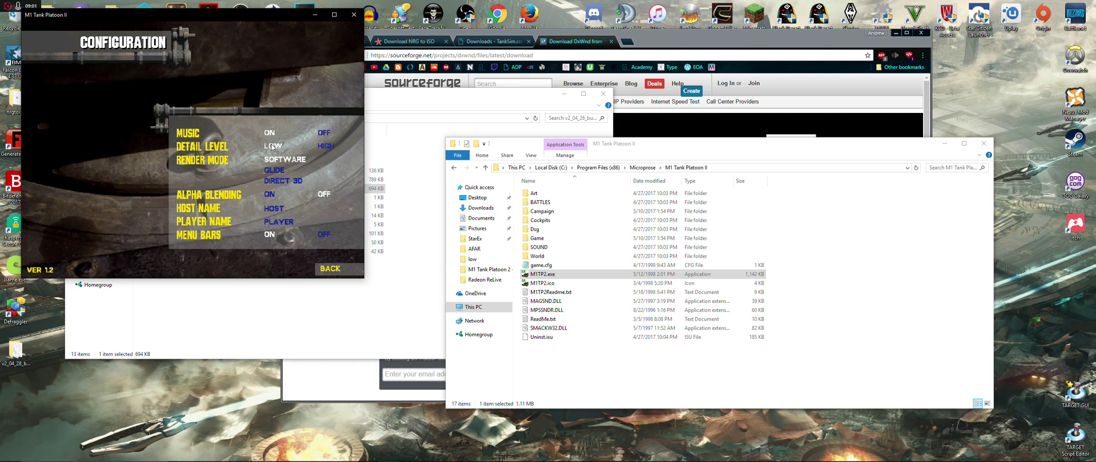
{"action": "left_click", "coordinate": [330, 135]}
{"action": "left_click", "coordinate": [330, 269]}
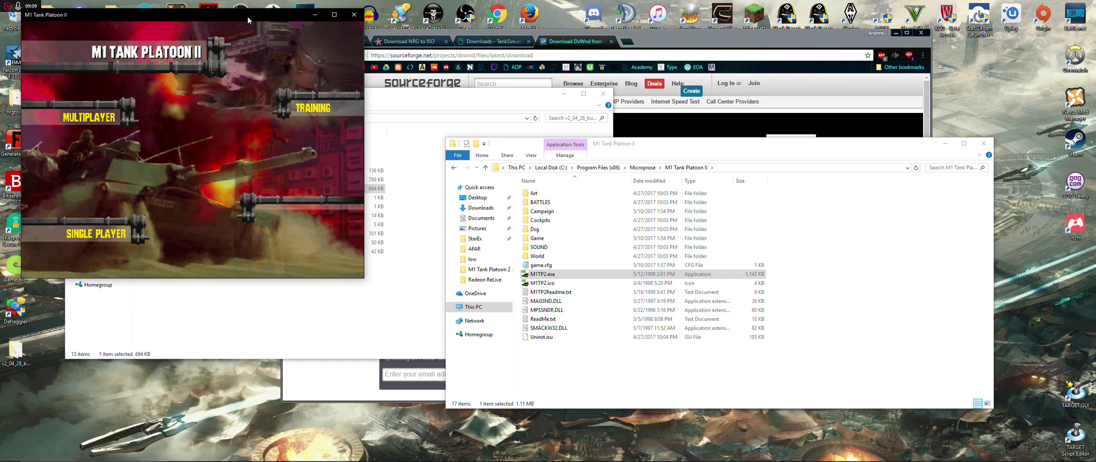
{"action": "left_click_drag", "start_coordinate": [247, 16], "coordinate": [368, 58]}
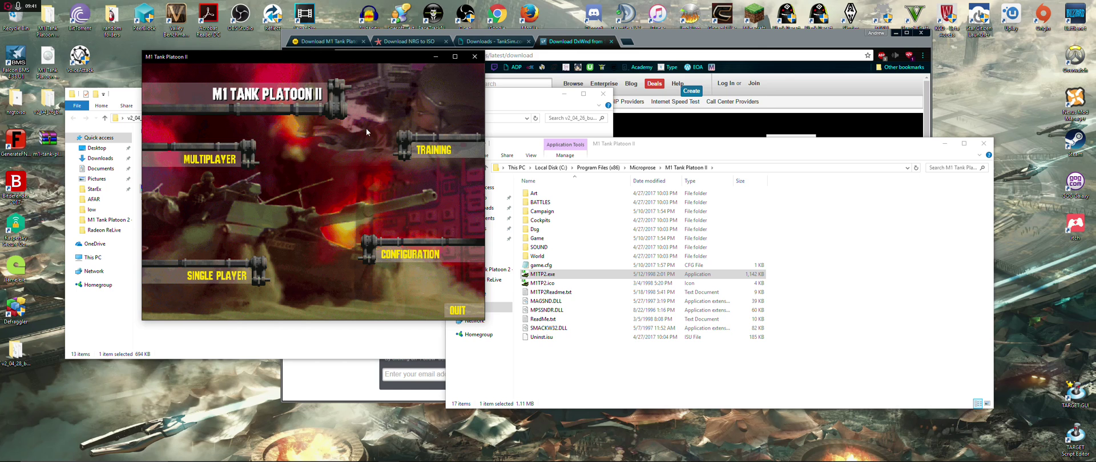
{"action": "left_click_drag", "start_coordinate": [375, 57], "coordinate": [587, 101]}
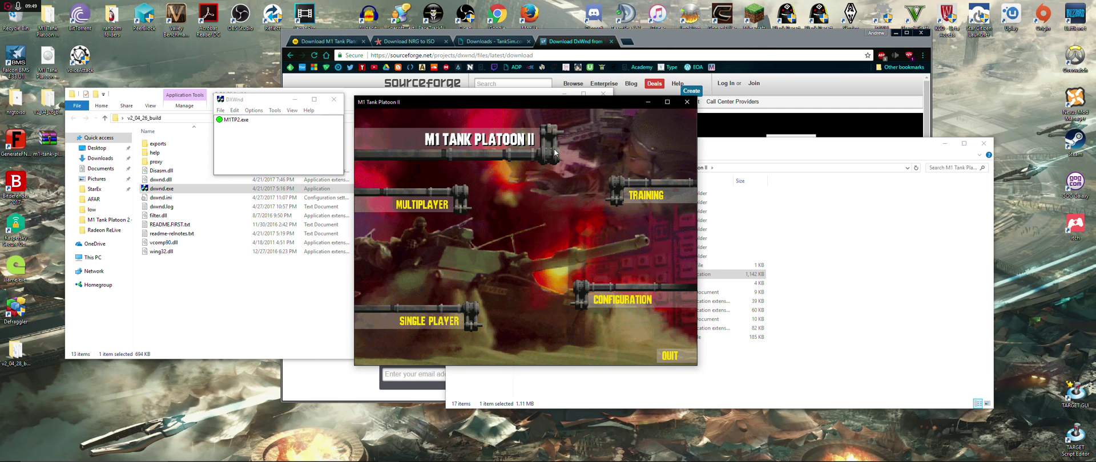
Start the Gulf War single battle Highway 8 in single player with the Reds platoon, accepting the platoon ops orders
{"action": "left_click", "coordinate": [410, 320]}
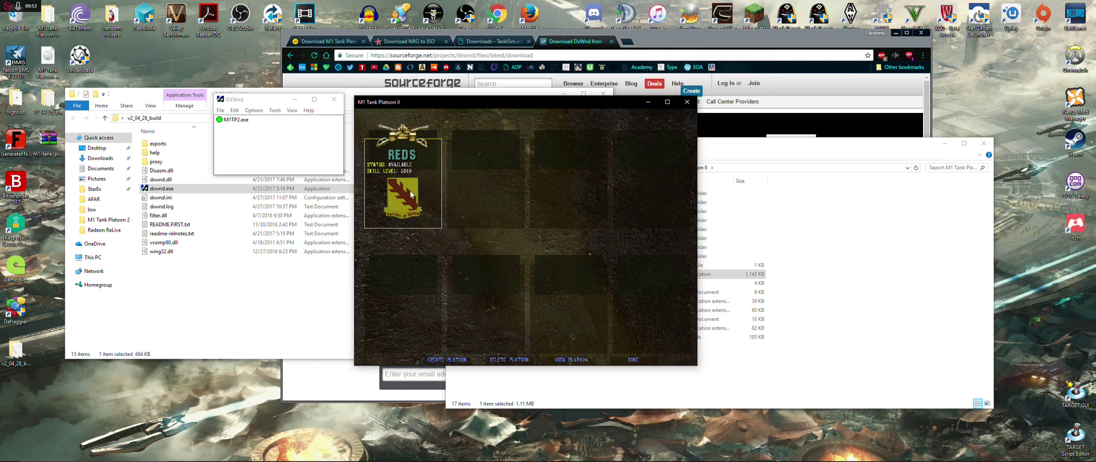
{"action": "left_click", "coordinate": [633, 360]}
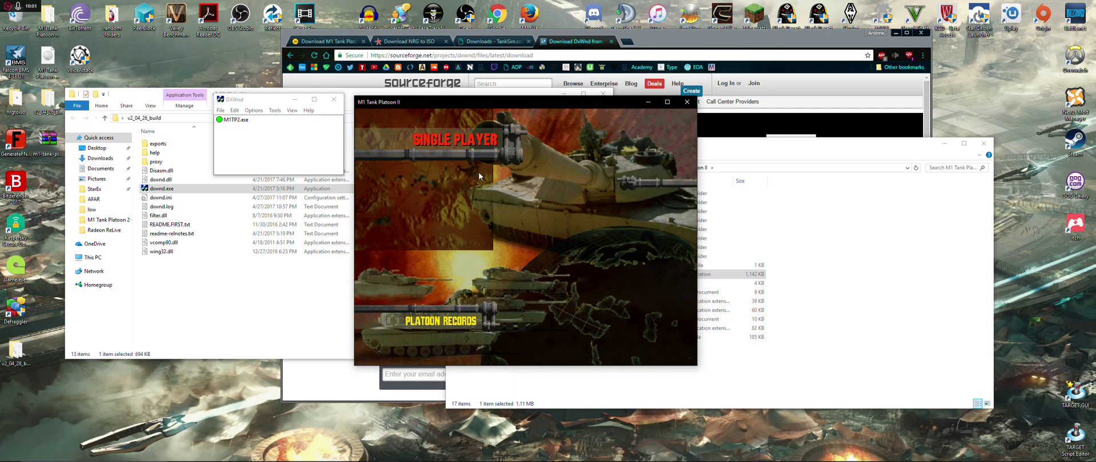
{"action": "left_click", "coordinate": [479, 173]}
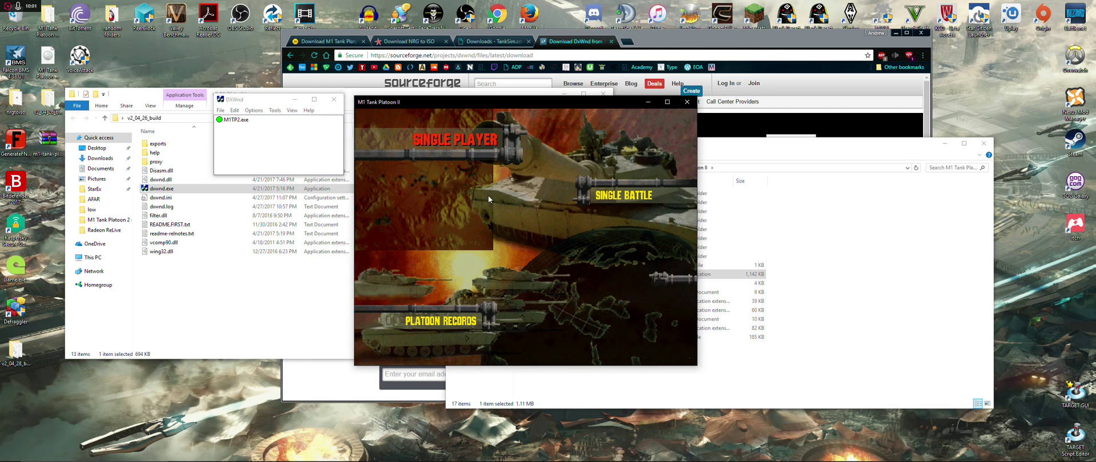
{"action": "left_click", "coordinate": [633, 195]}
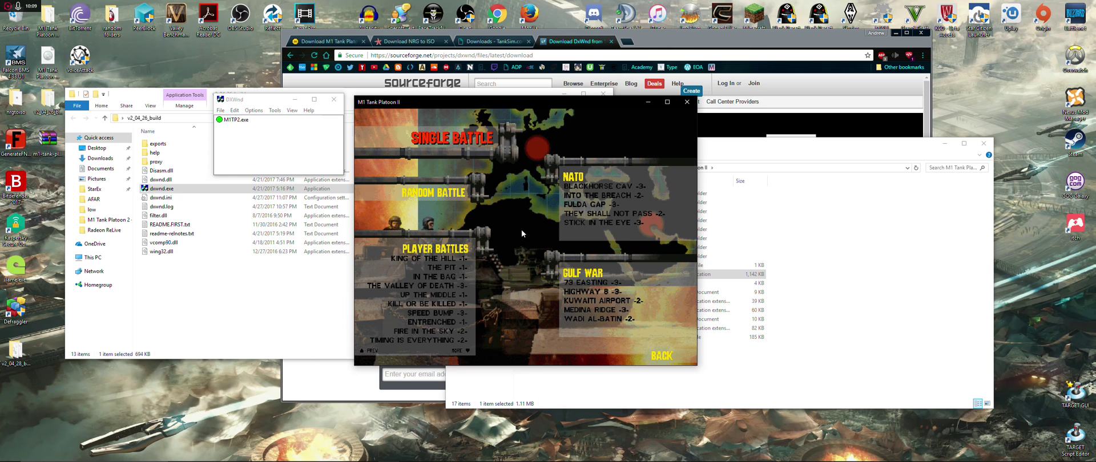
{"action": "left_click", "coordinate": [595, 292]}
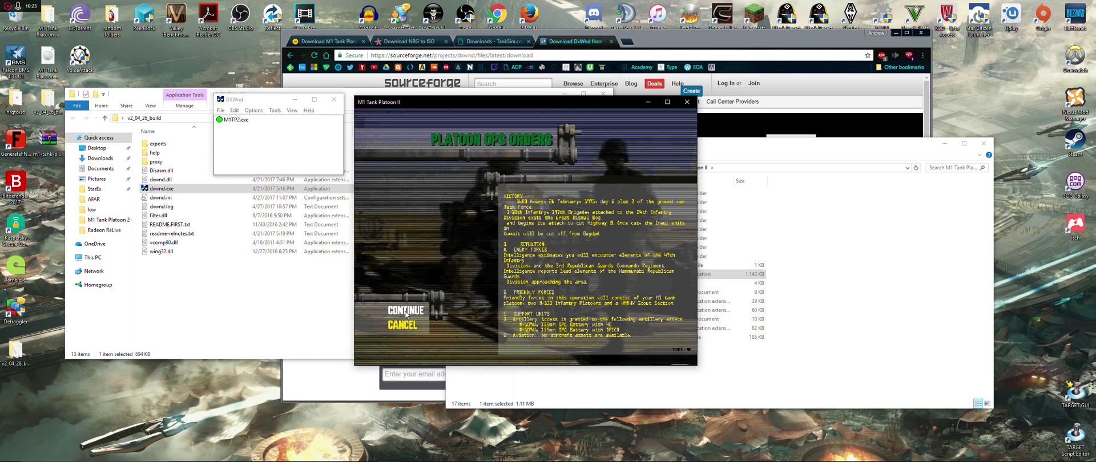
{"action": "left_click", "coordinate": [406, 312]}
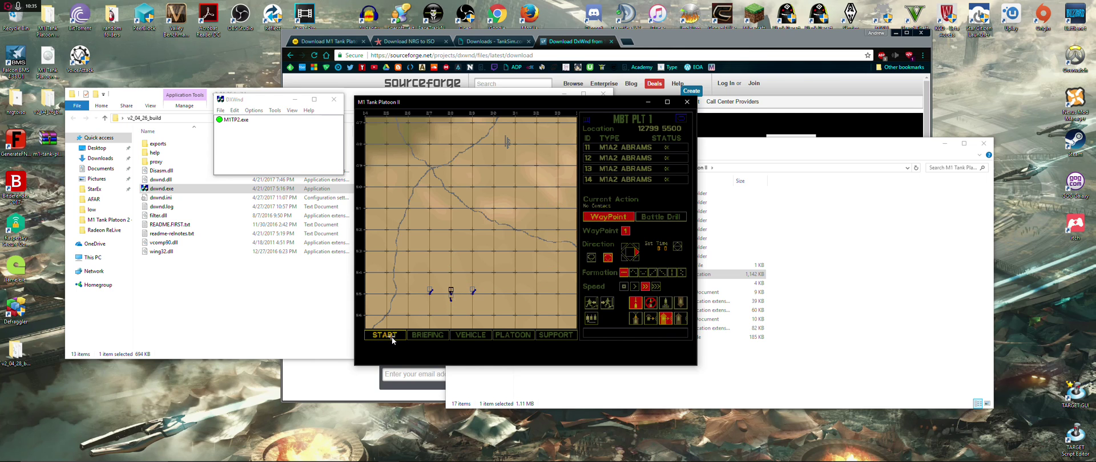
{"action": "left_click", "coordinate": [391, 337]}
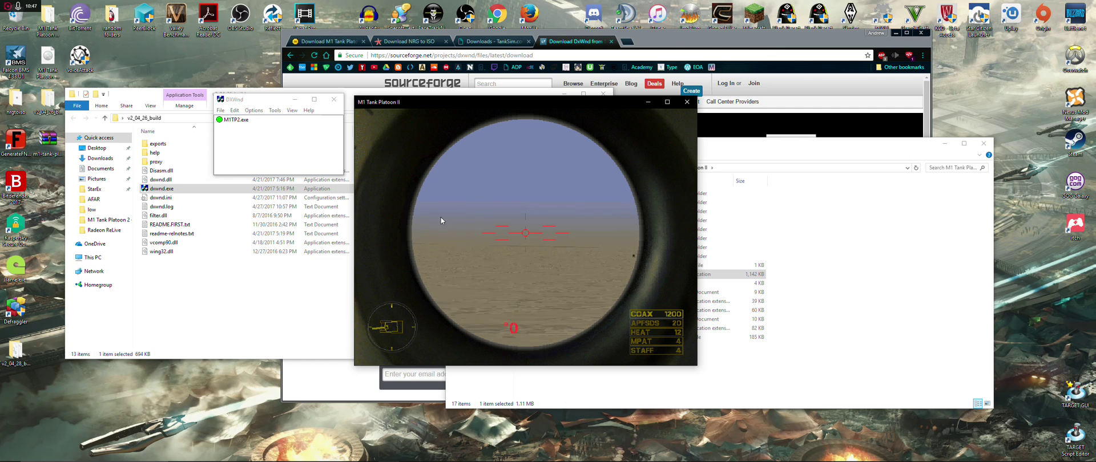
Try the tank's view and weapon controls in the running battle and close the game window
{"action": "key", "text": "z"}
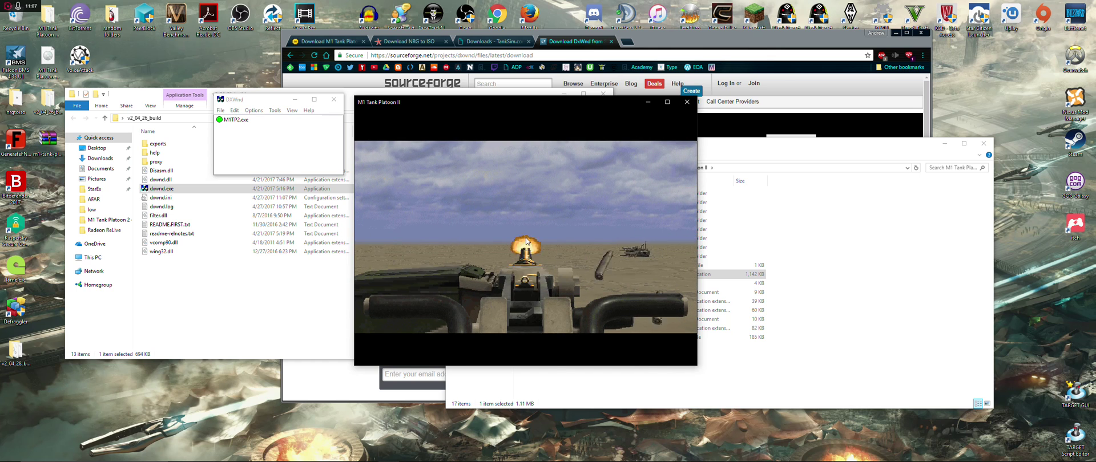
{"action": "left_click", "coordinate": [686, 106]}
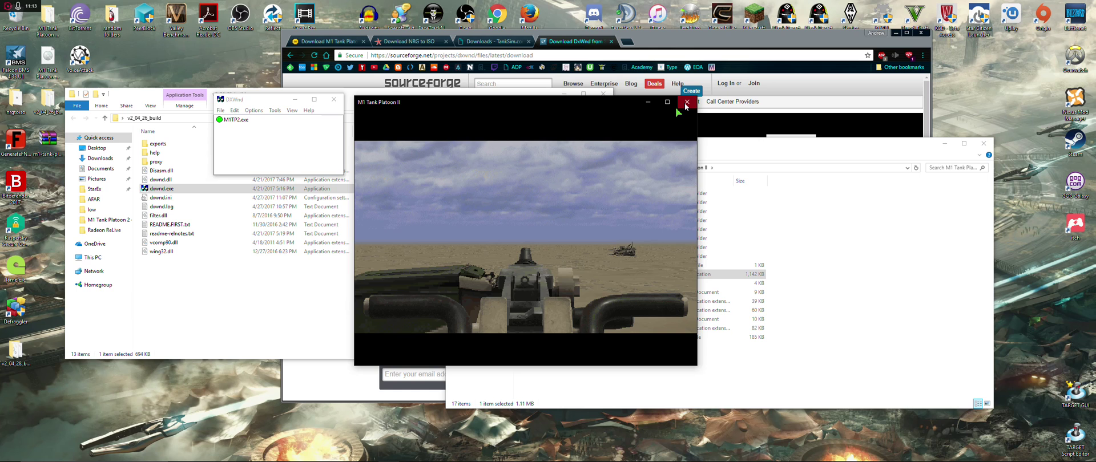